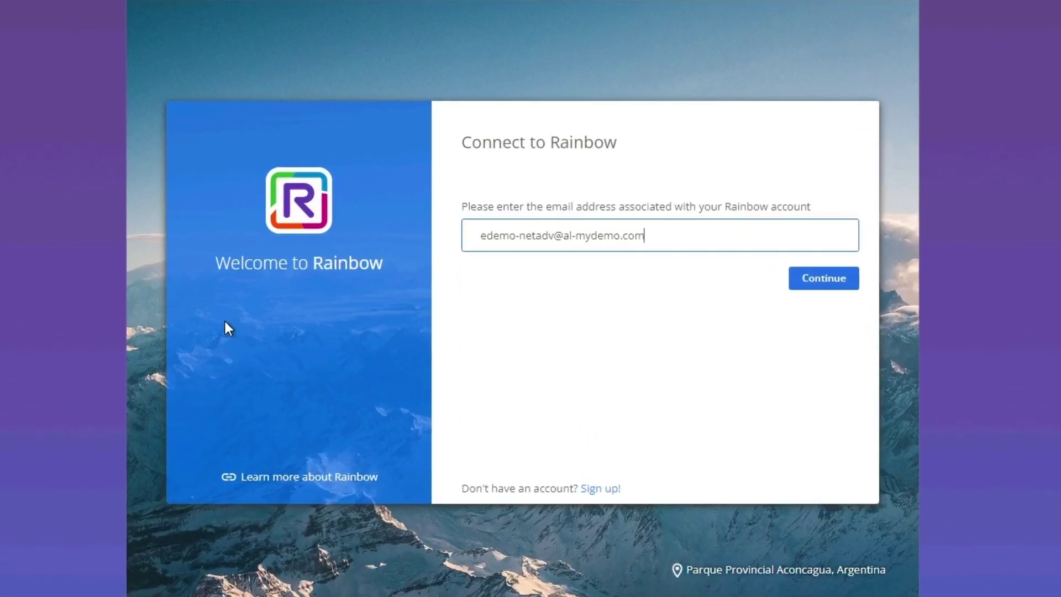
Submit the account e-mail, paste the account password, and connect to Rainbow.
click(820, 282)
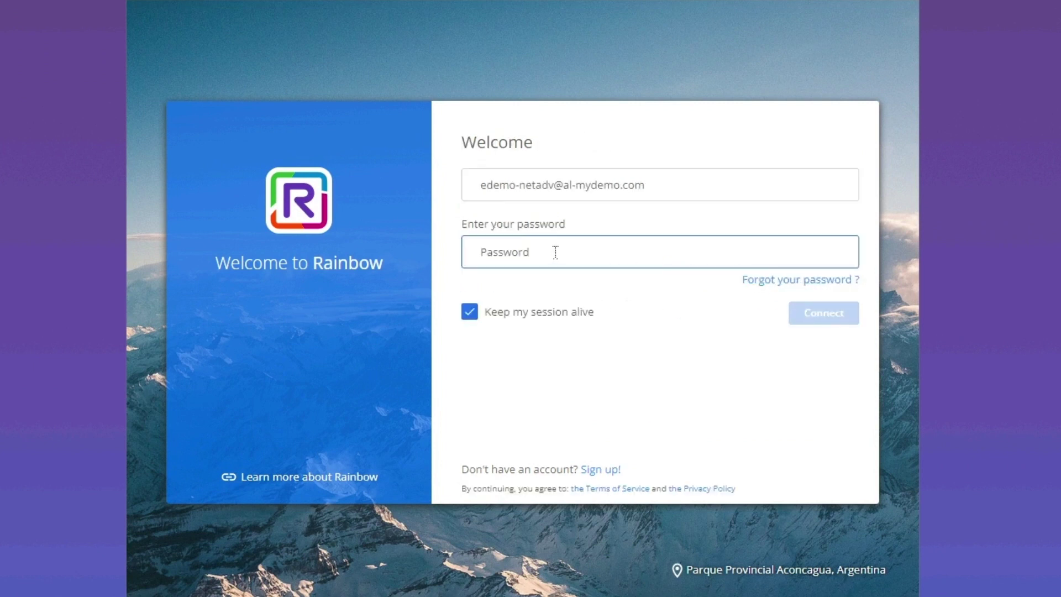
right_click(554, 253)
click(589, 309)
click(812, 314)
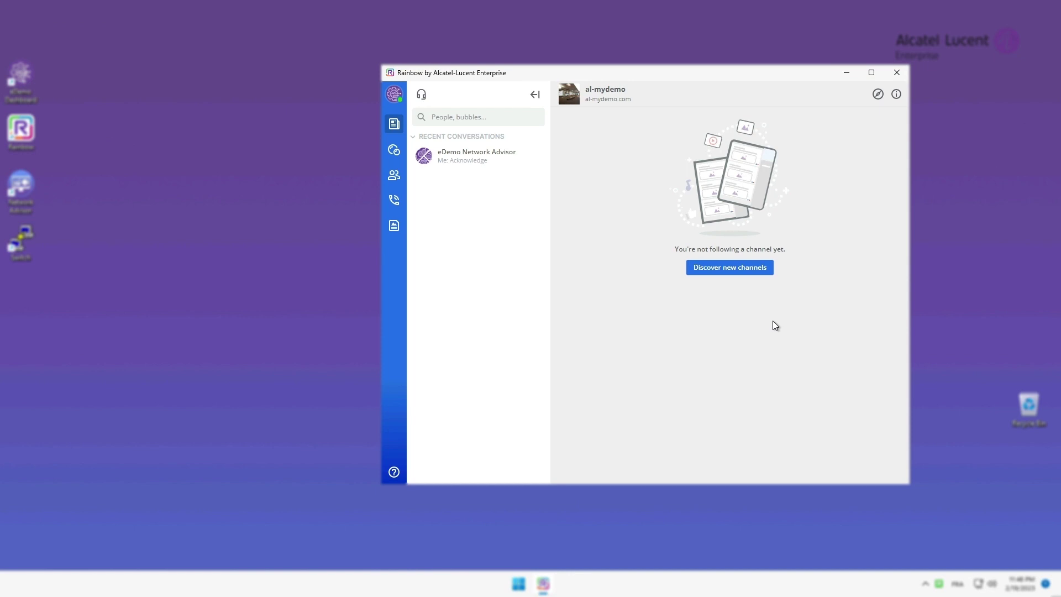
Open the eDemo Network Advisor conversation from Recent Conversations.
click(470, 166)
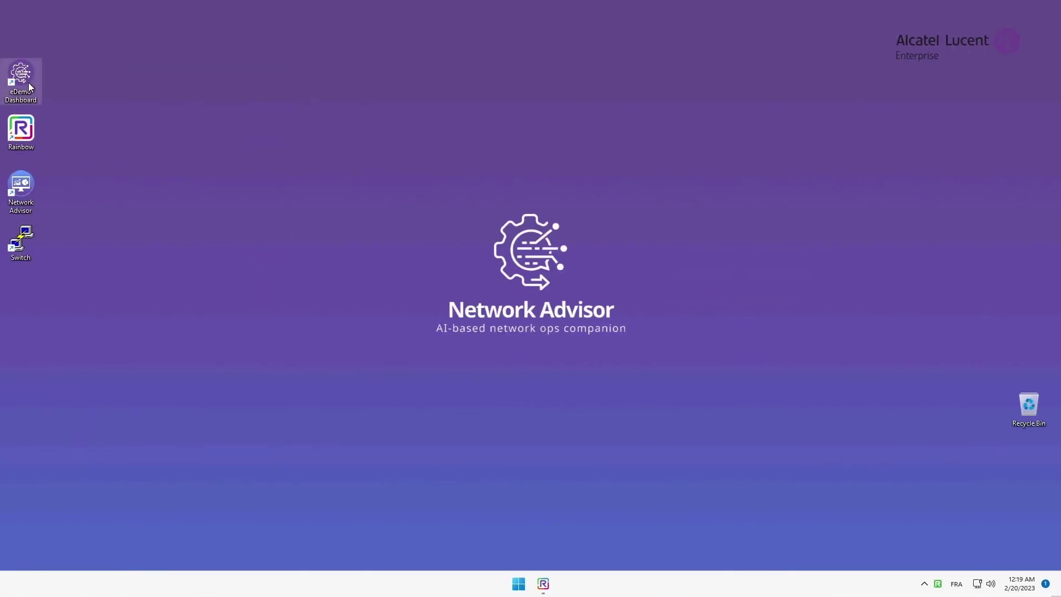
Launch the eDemo Dashboard and go to its Network Issues Generator page.
double_click(28, 82)
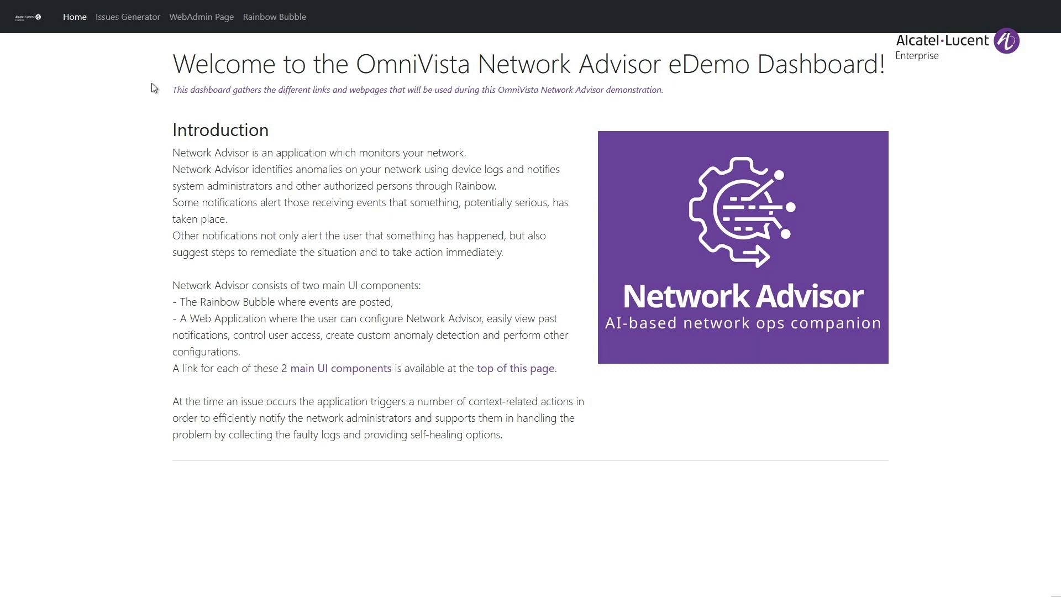
click(133, 19)
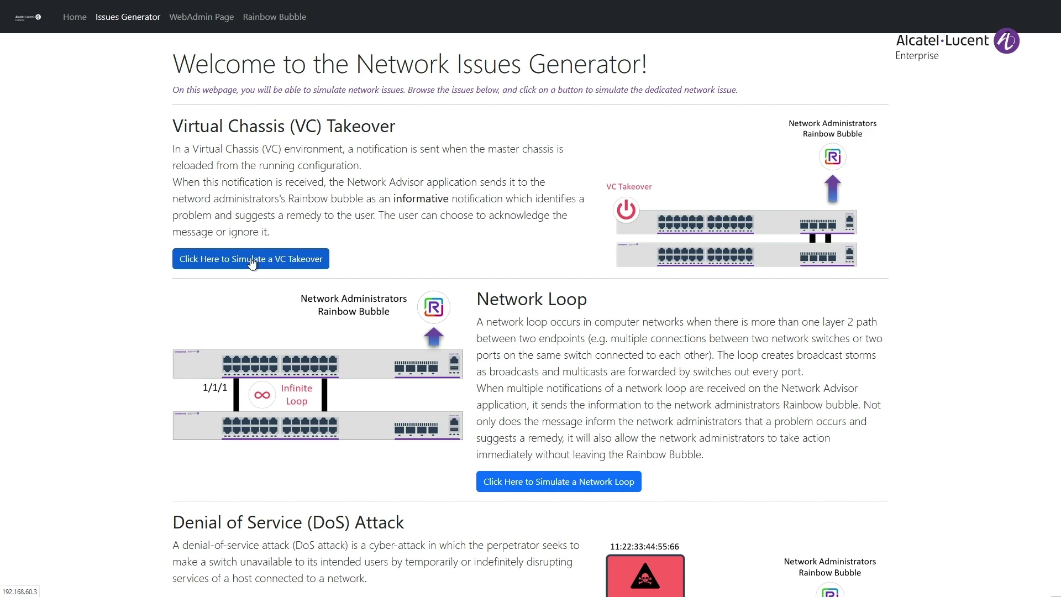
Simulate a VC Takeover and dismiss the notification toast and 'Command sent!' banner.
click(254, 262)
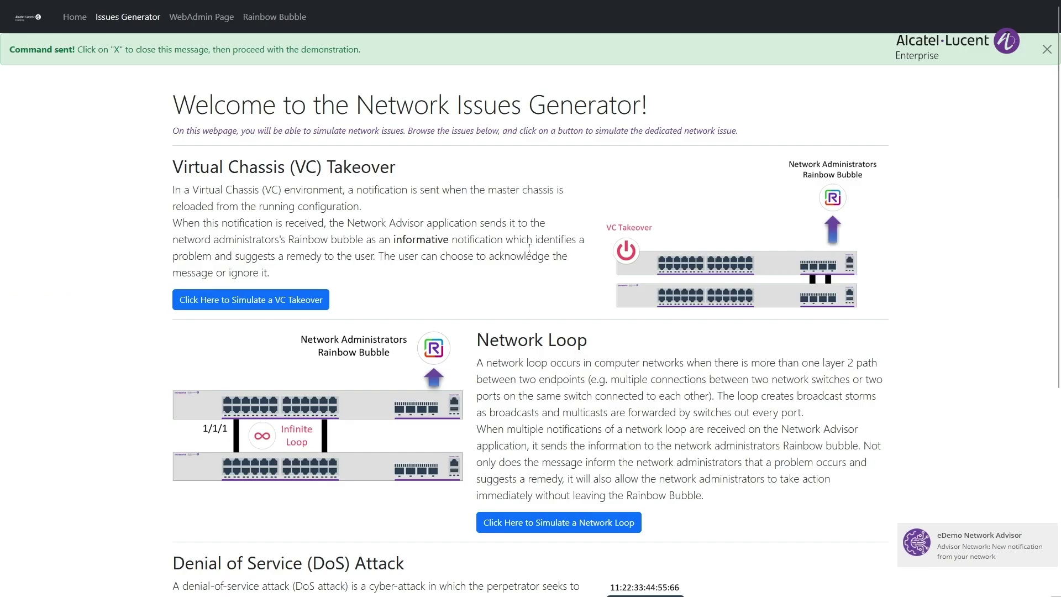
click(988, 542)
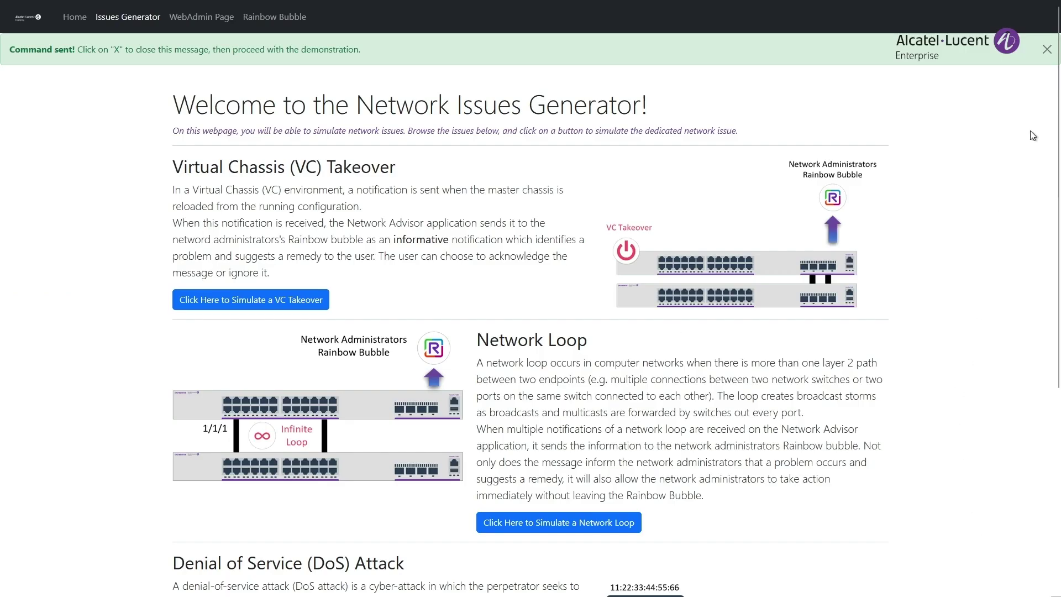
click(1046, 49)
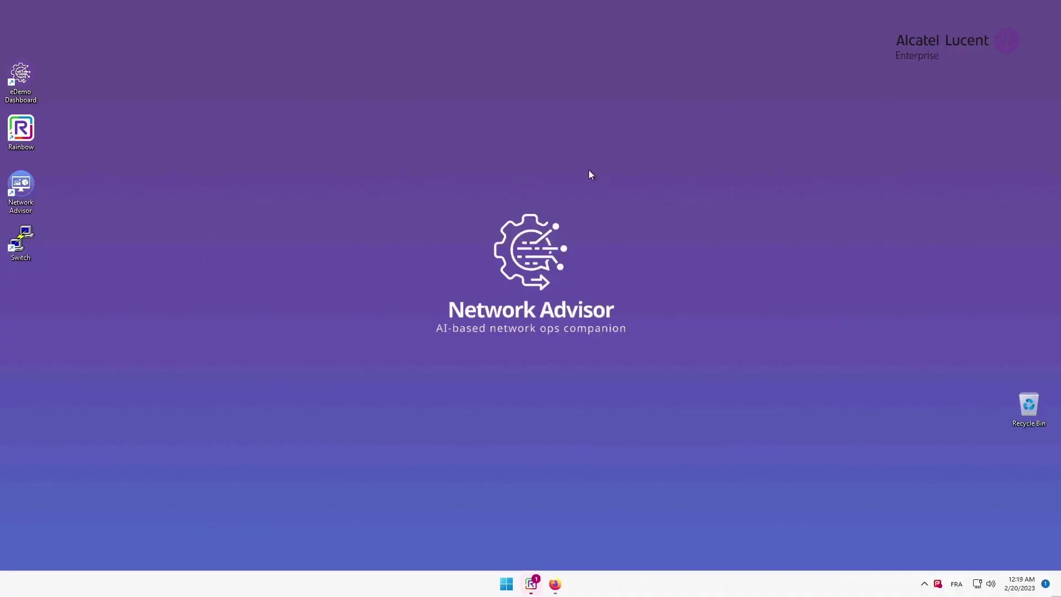
Acknowledge the OS6860E TakeOver alert in the eDemo Network Advisor chat.
click(938, 584)
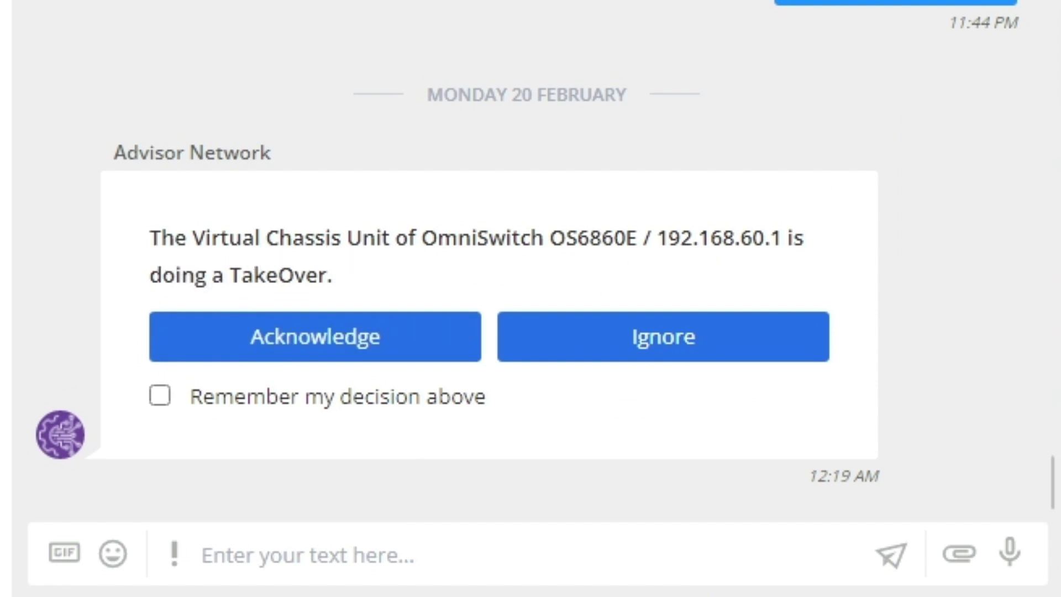
click(318, 343)
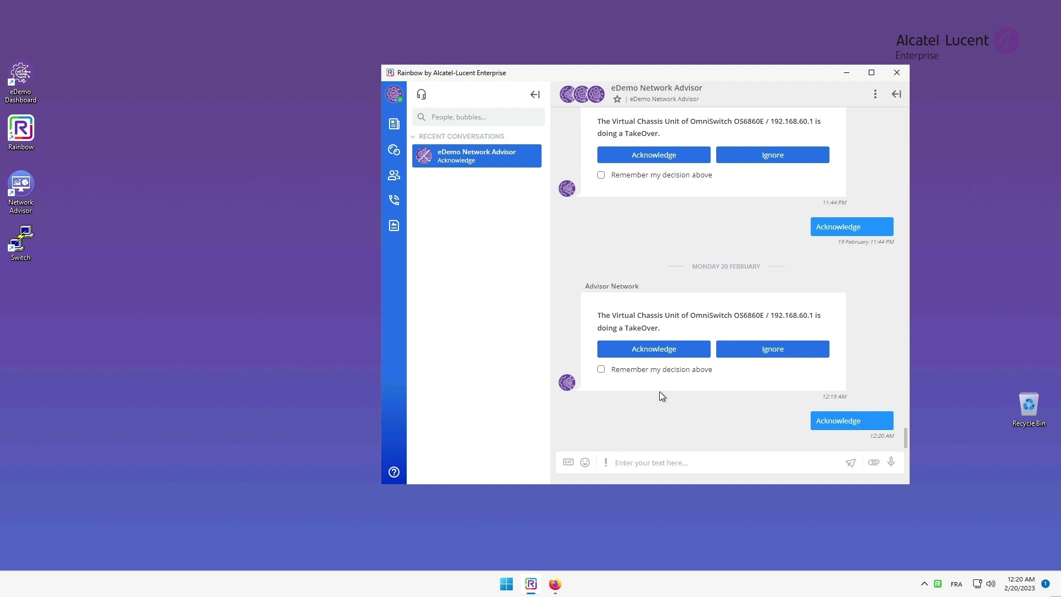
click(263, 304)
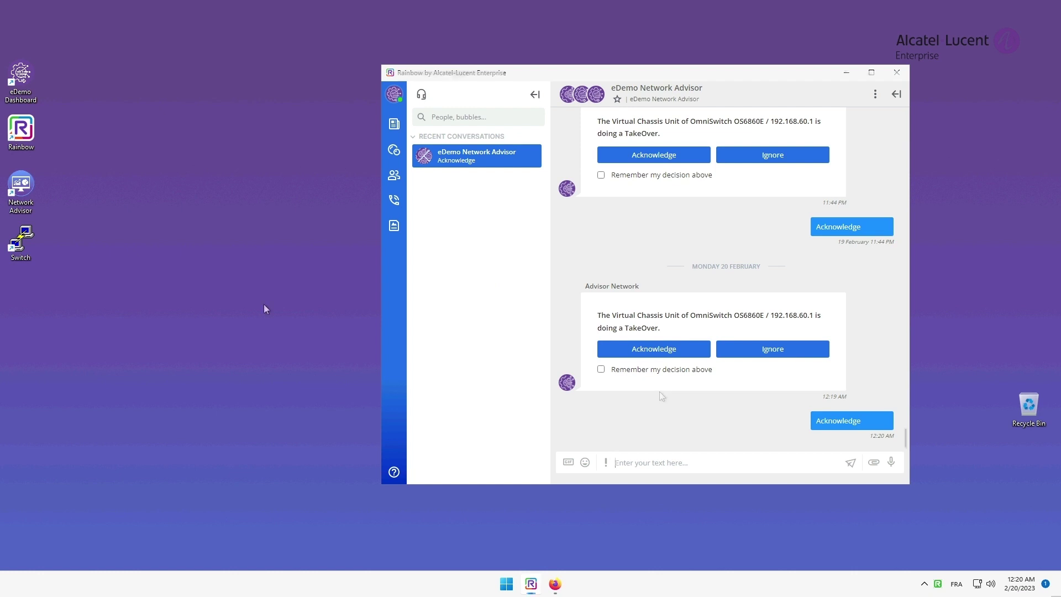
Launch Network Advisor and view Anomaly History showing the 20-Feb-23 takeover as Acknowledged.
double_click(23, 191)
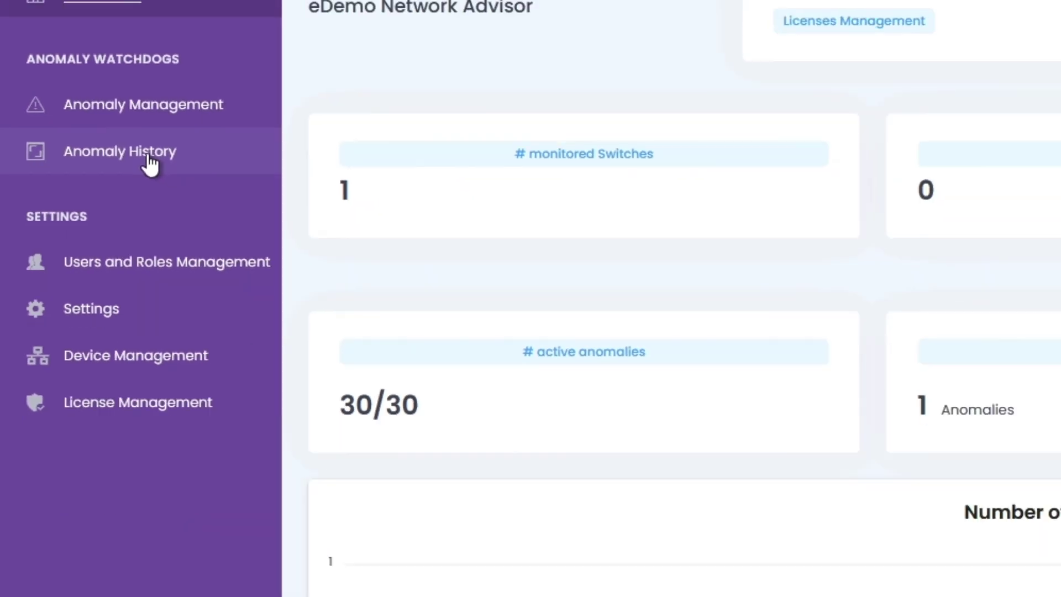
click(221, 180)
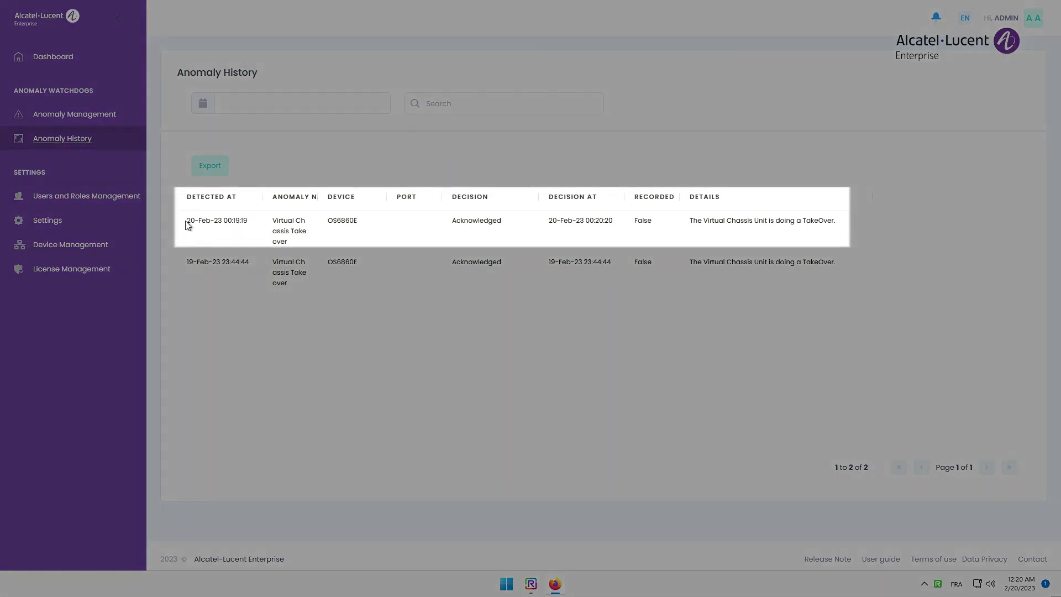
Highlight the first anomaly's Detected At and Decision At times in turn.
drag(247, 221, 181, 219)
click(221, 228)
drag(549, 221, 615, 223)
click(573, 246)
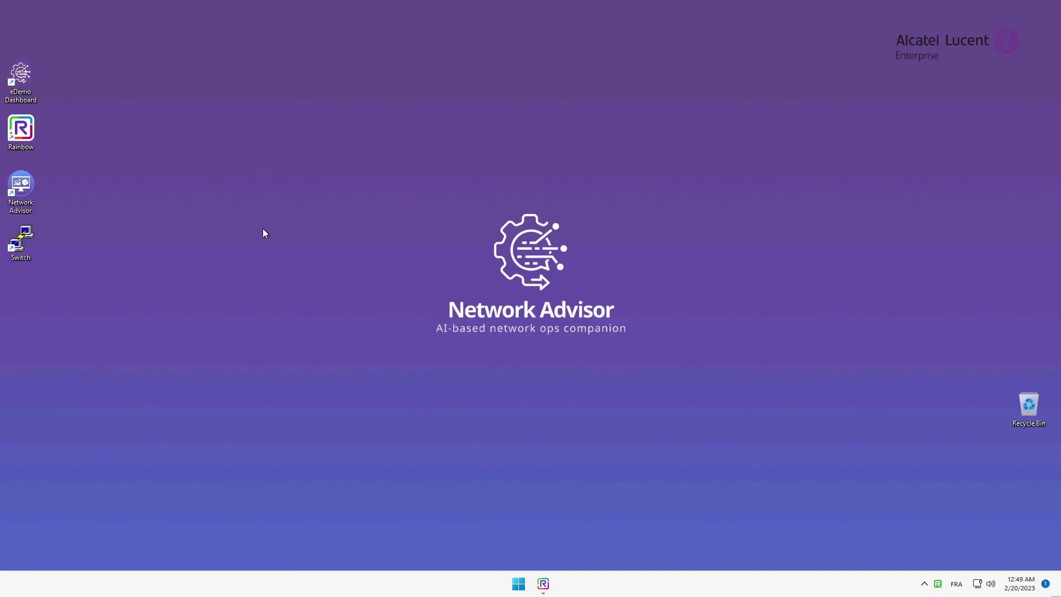
Run 'show interfaces 1/1/1 status' on the switch to confirm port 1/1/1 is admin-enabled.
double_click(20, 241)
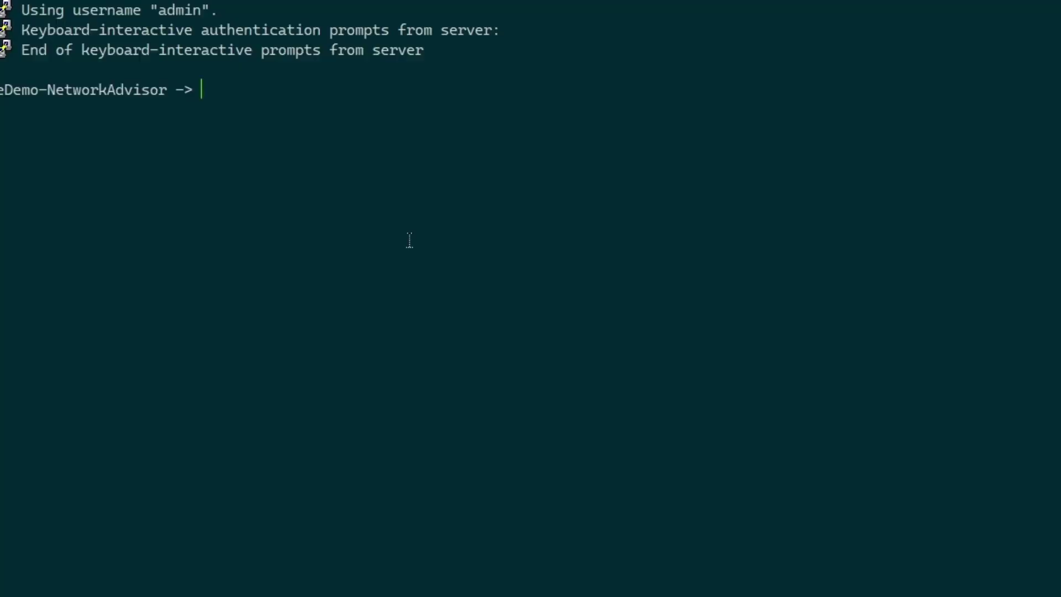
right_click(409, 241)
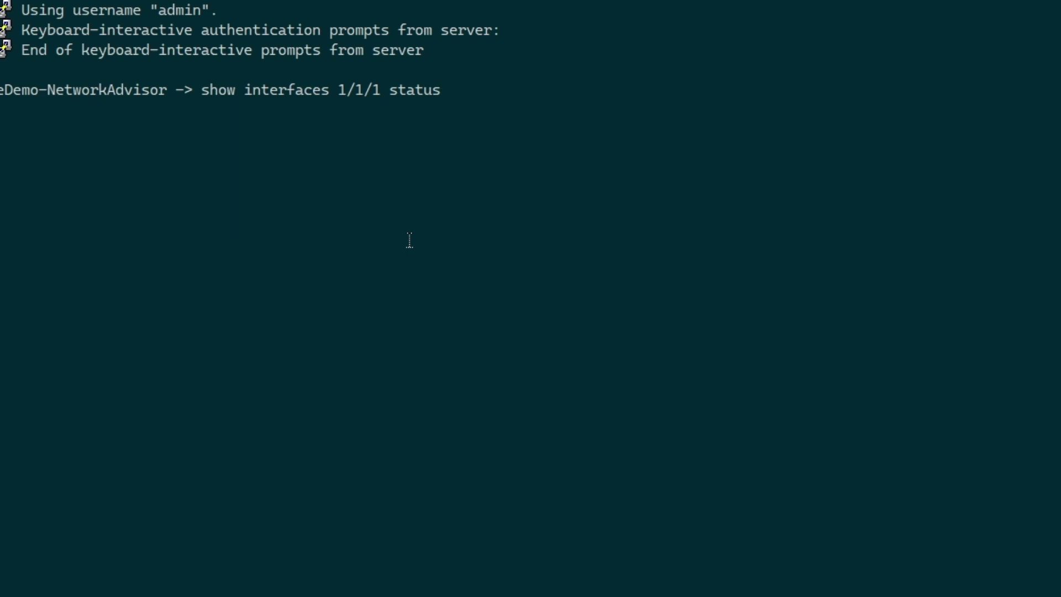
key(Return)
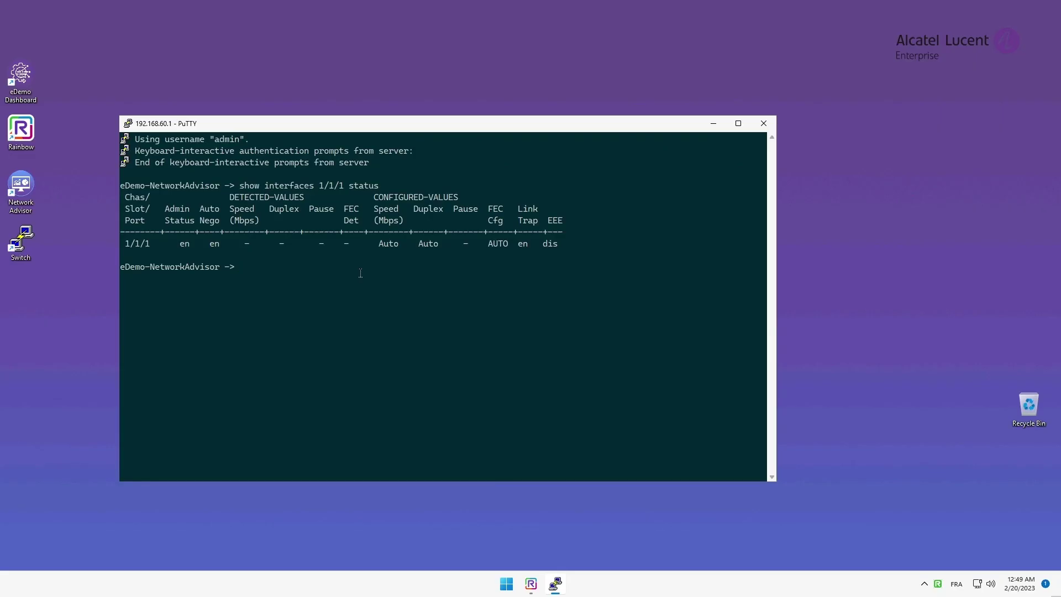
click(710, 124)
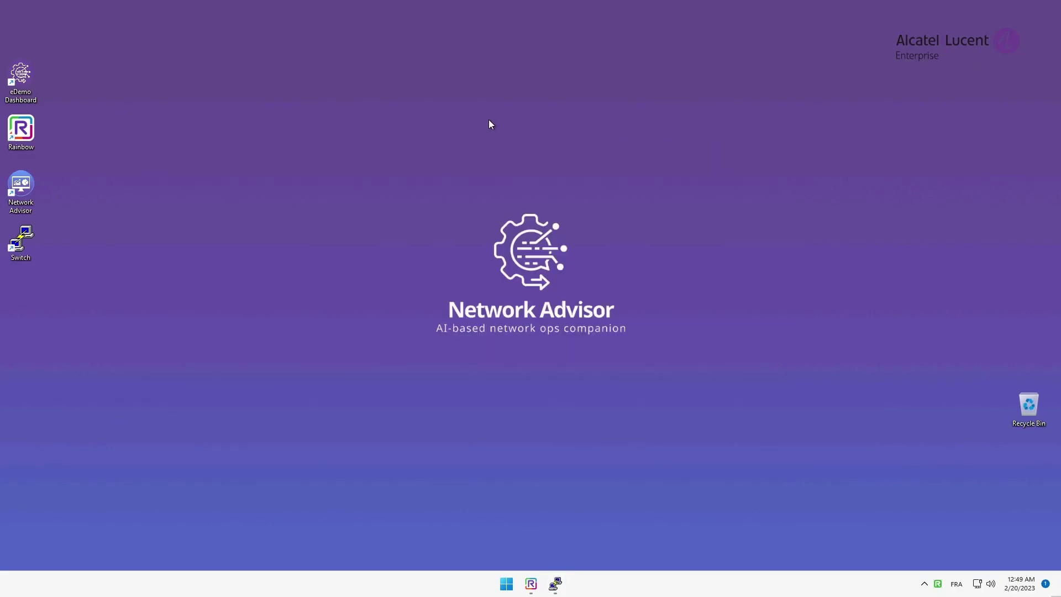
Relaunch the eDemo Dashboard on its Network Issues Generator page.
double_click(21, 74)
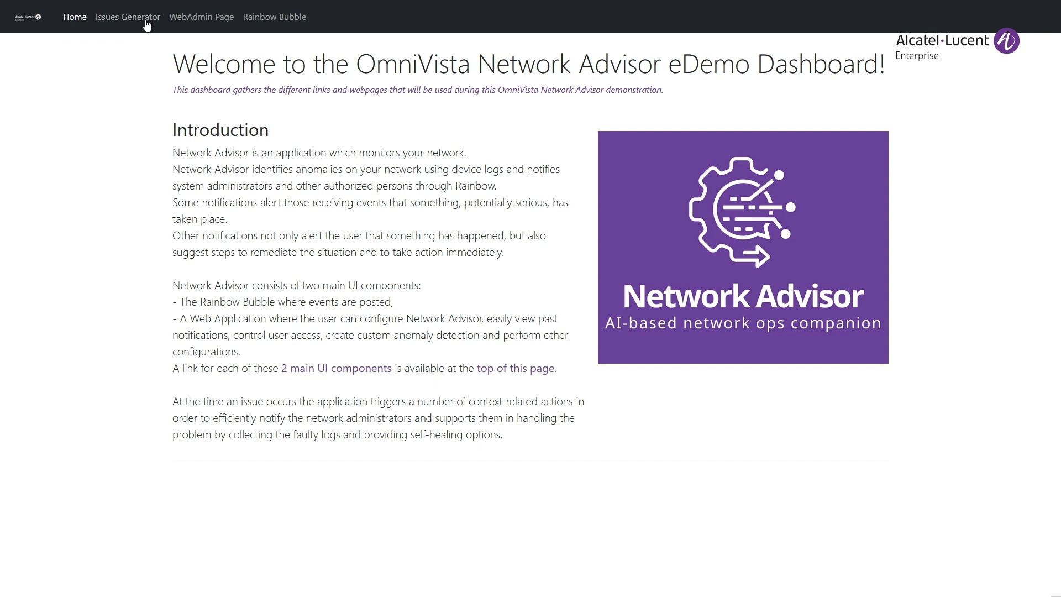
click(147, 17)
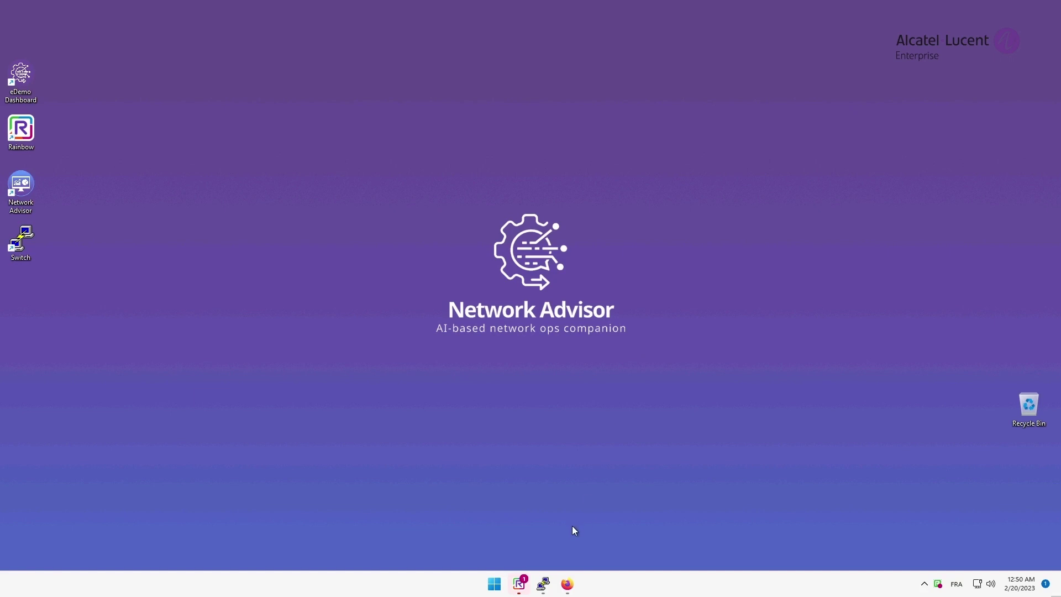
Disable port 1/1/1 from the network loop alert in the Network Advisor conversation.
click(521, 584)
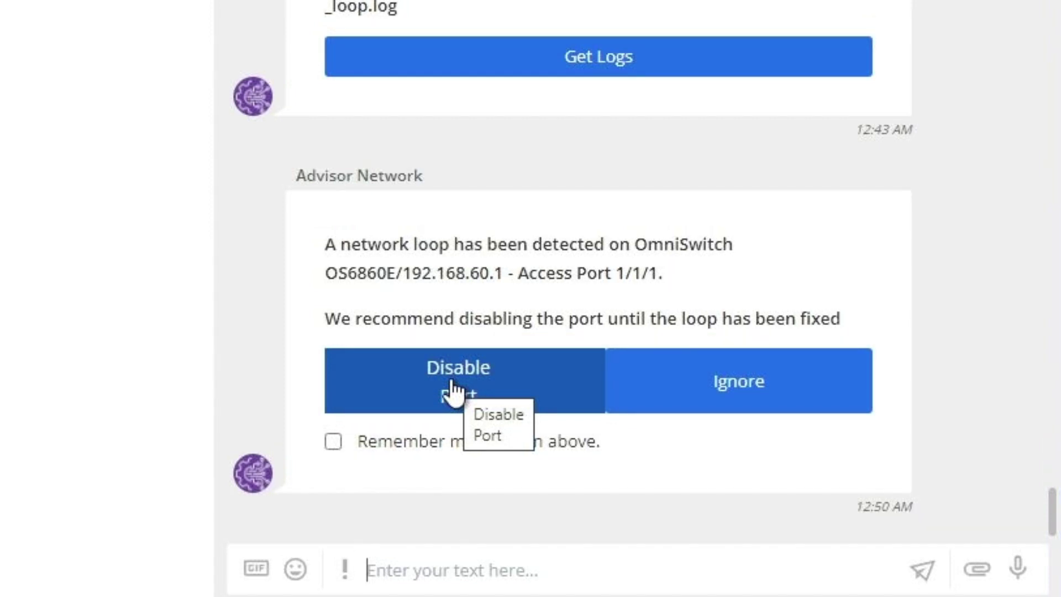
click(452, 390)
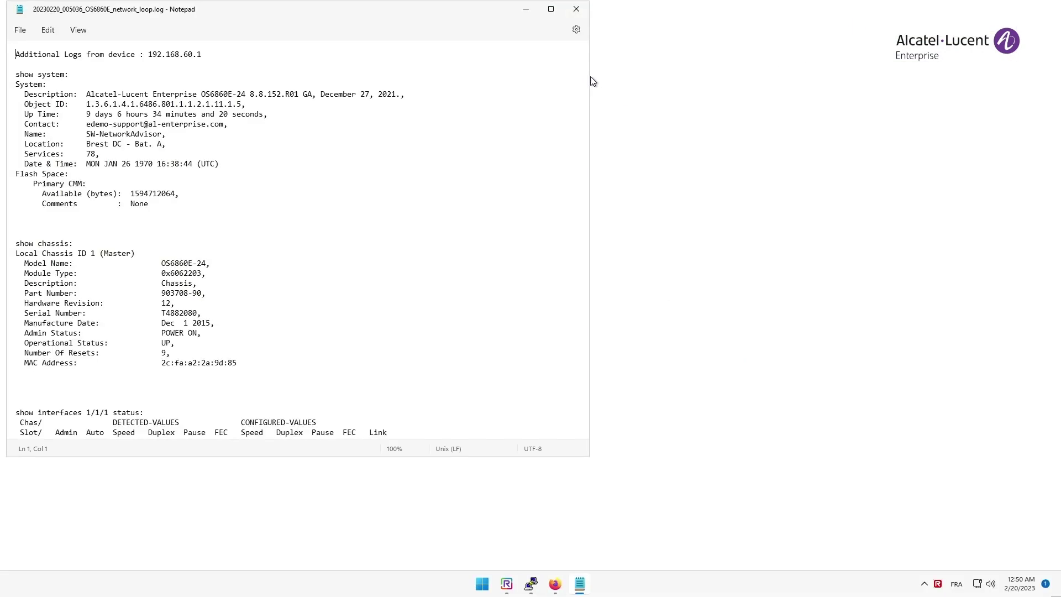
Scroll through the switch's network loop log in Notepad, then close Notepad.
drag(585, 70, 585, 258)
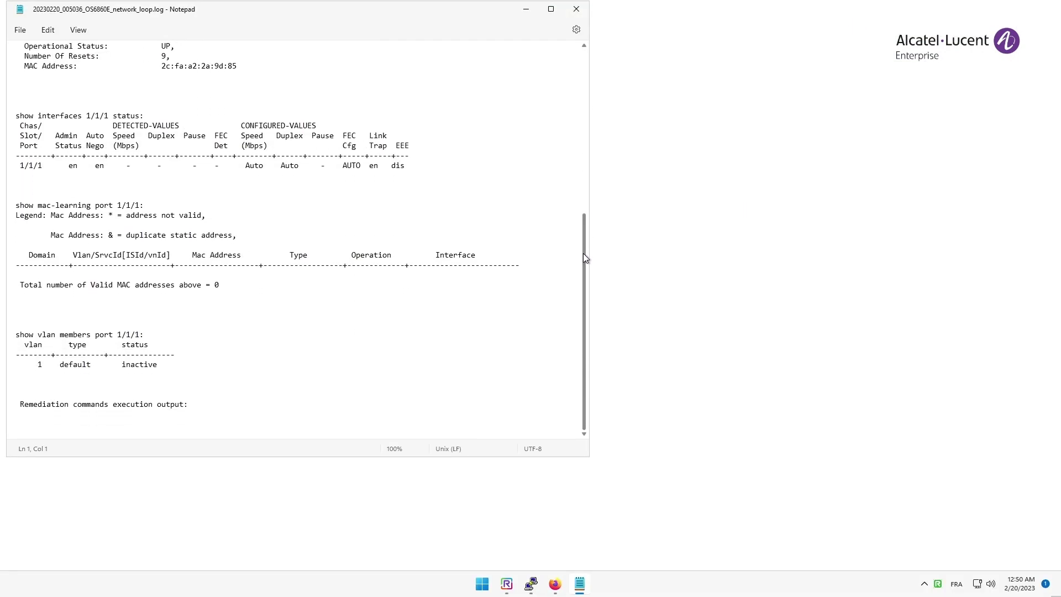
click(576, 9)
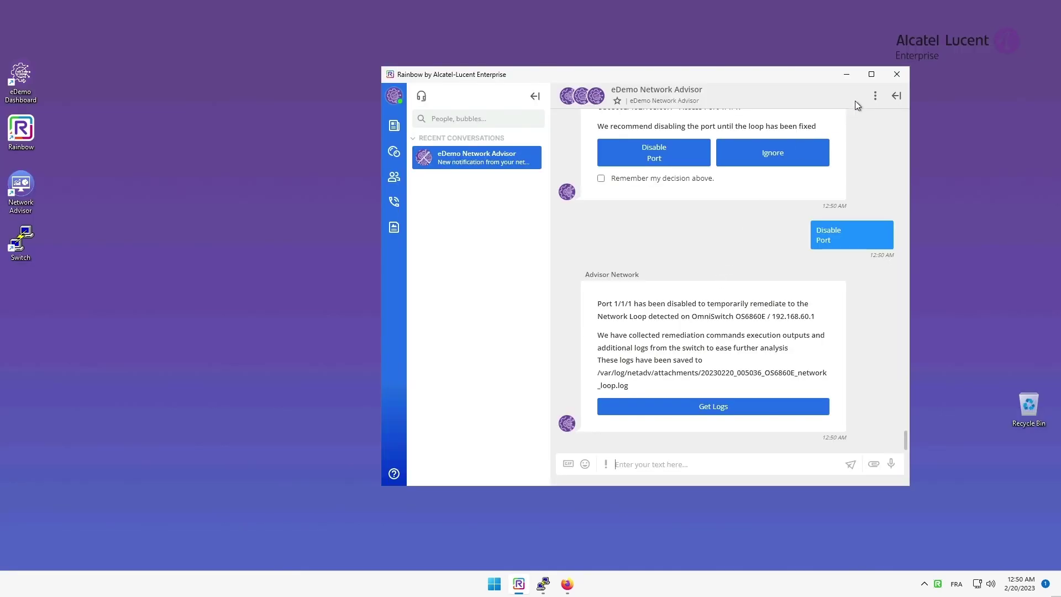
Rerun the port 1/1/1 status check in PuTTY to confirm it is admin-disabled, then launch Network Advisor.
click(853, 74)
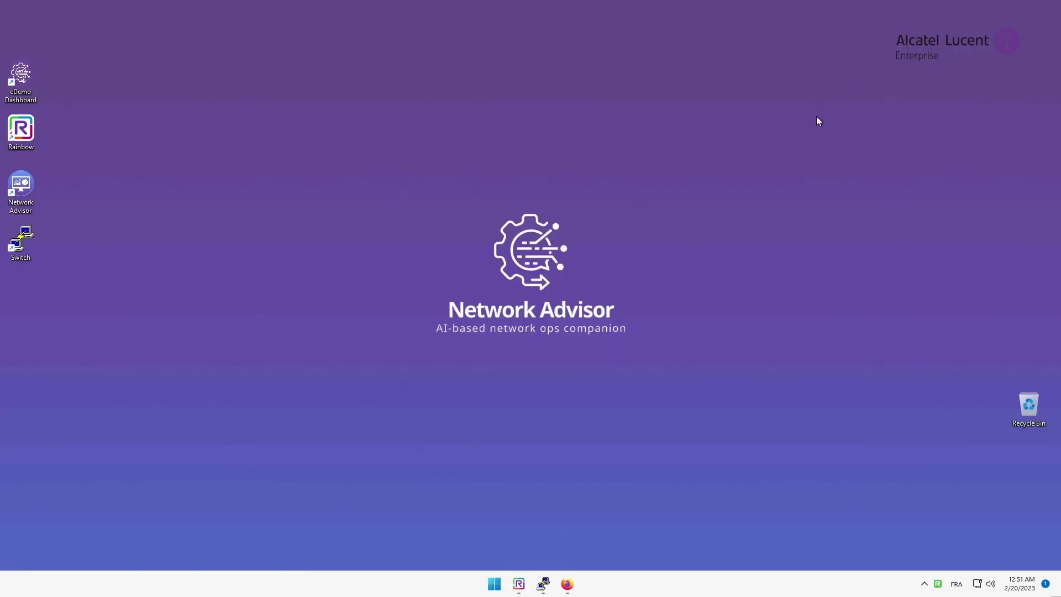
click(543, 583)
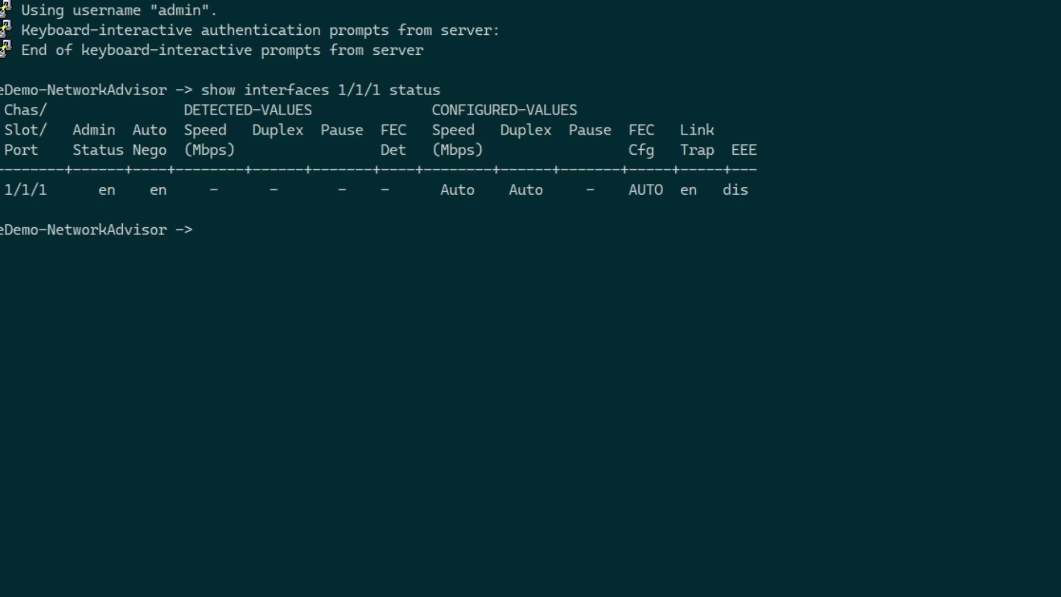
key(Up)
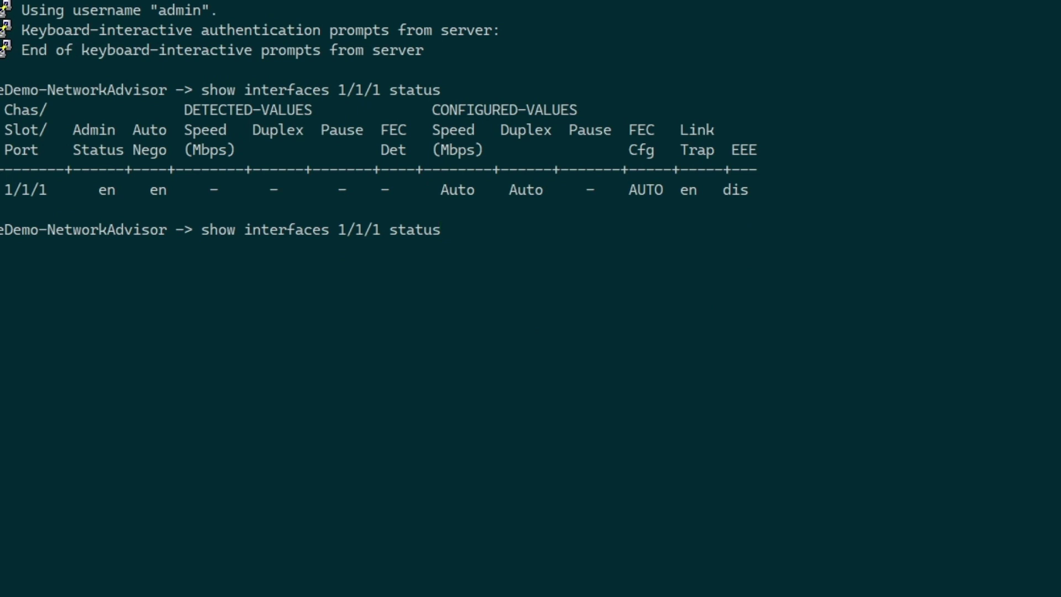
key(Return)
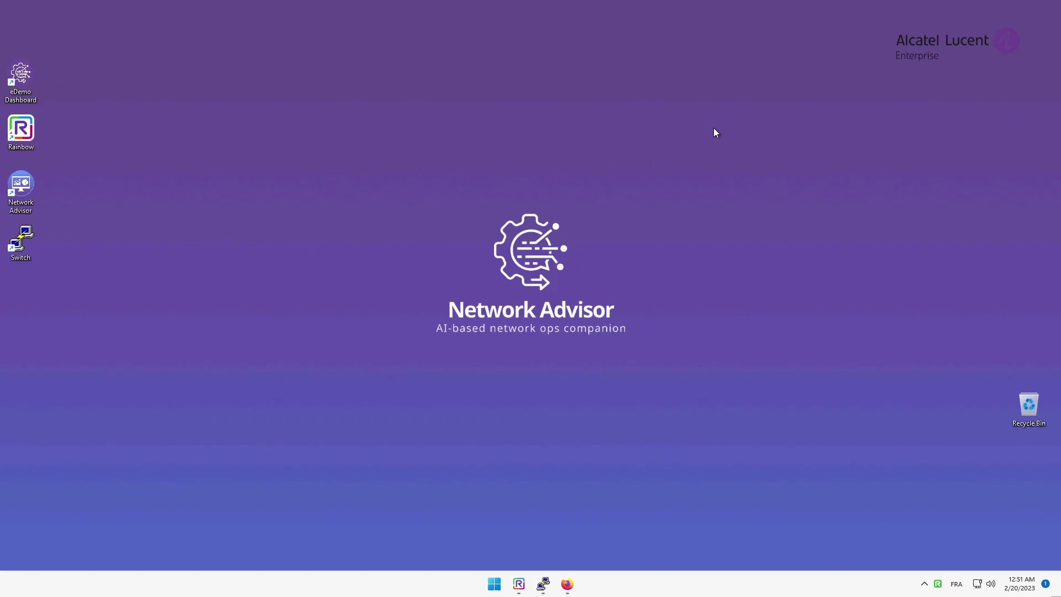
double_click(30, 186)
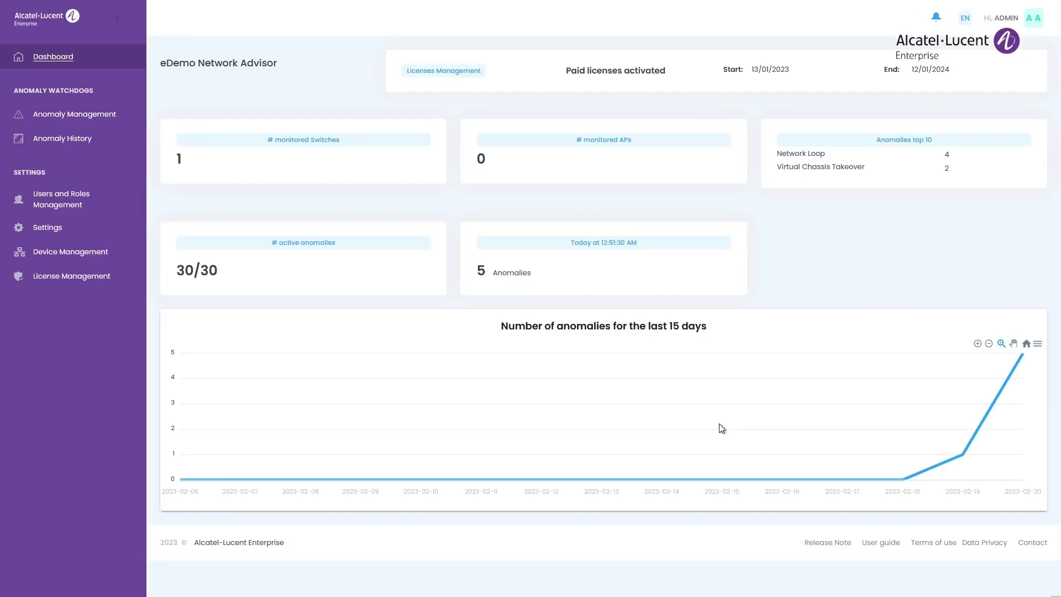
Show the Anomaly History listing past Network Loop incidents and their Disable Port decisions.
click(78, 141)
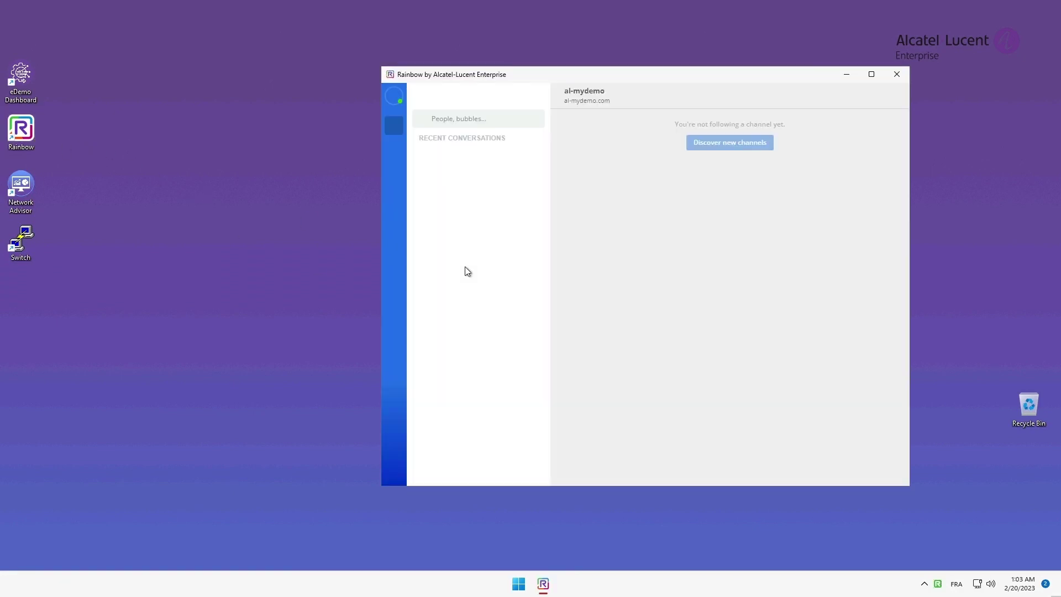
Scroll back through the eDemo Network Advisor chat's DDOS and network loop alerts, then minimize Rainbow.
click(461, 166)
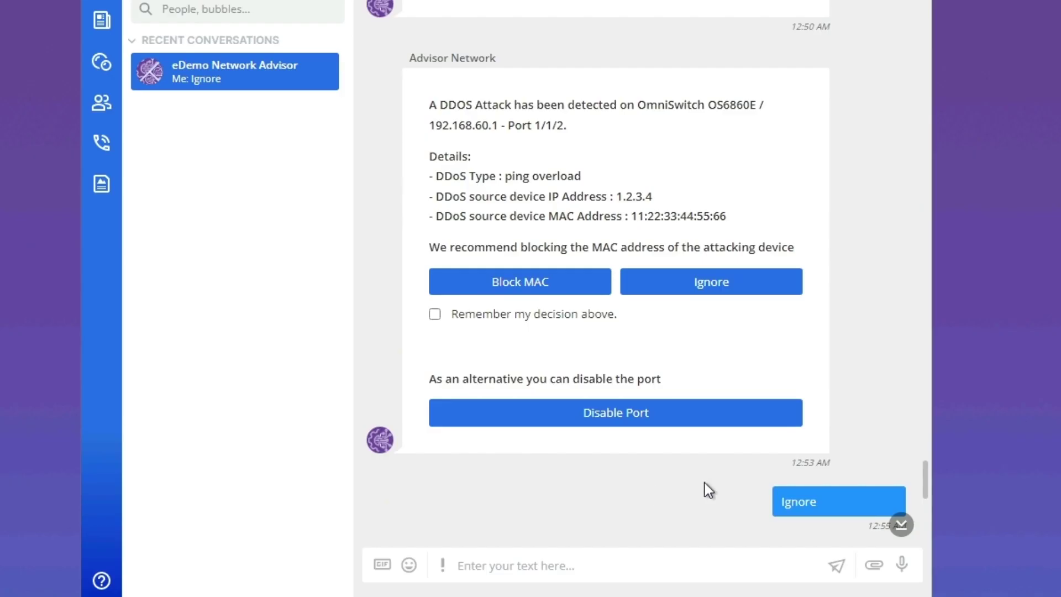
drag(922, 480, 919, 277)
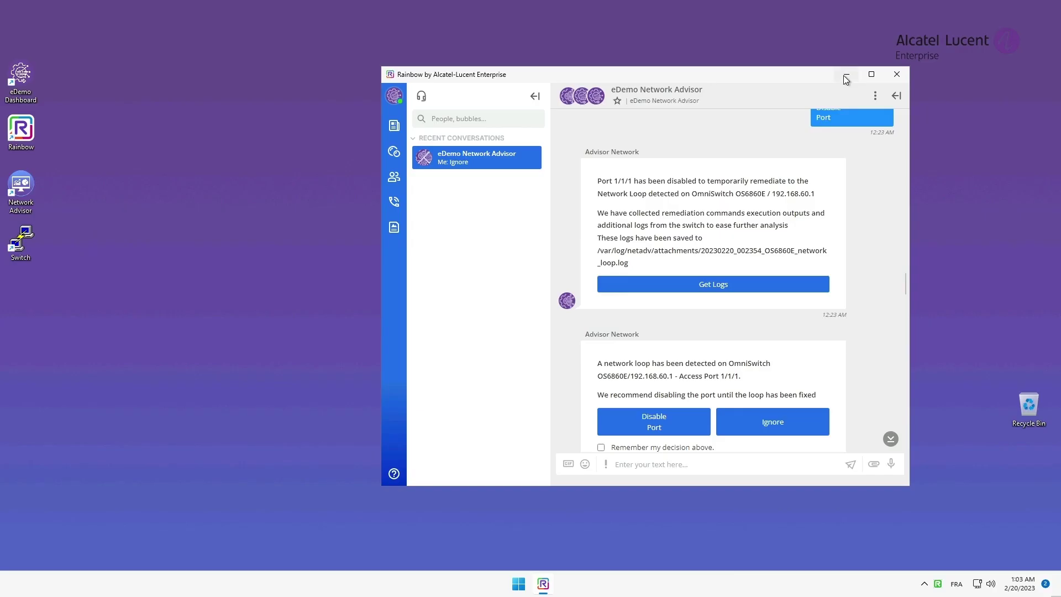
click(845, 75)
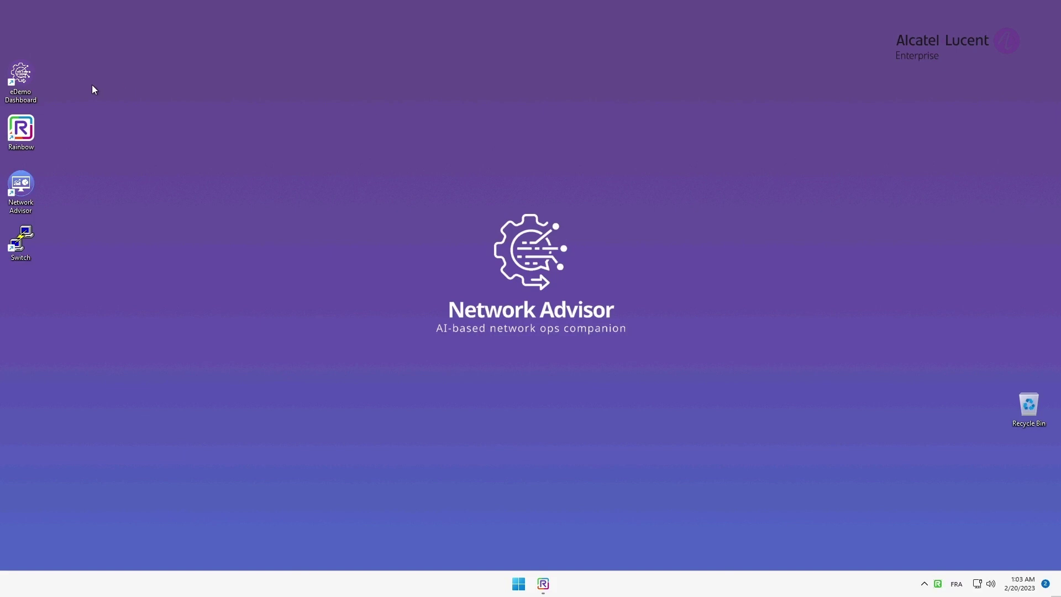
Launch Network Advisor and mark the DDos Attack anomaly as High severity in Anomaly Management.
double_click(21, 188)
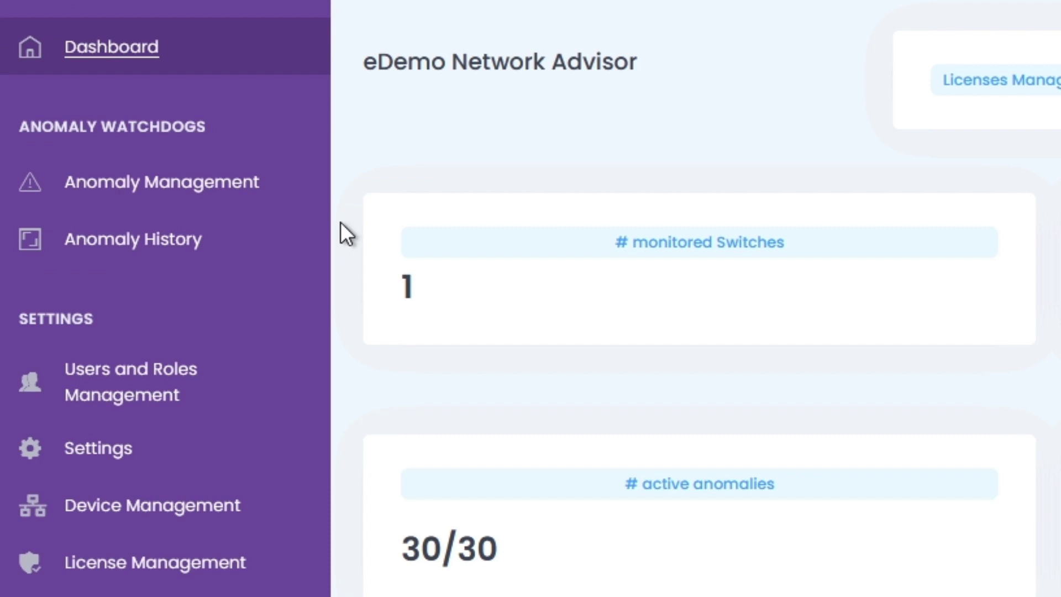
click(226, 202)
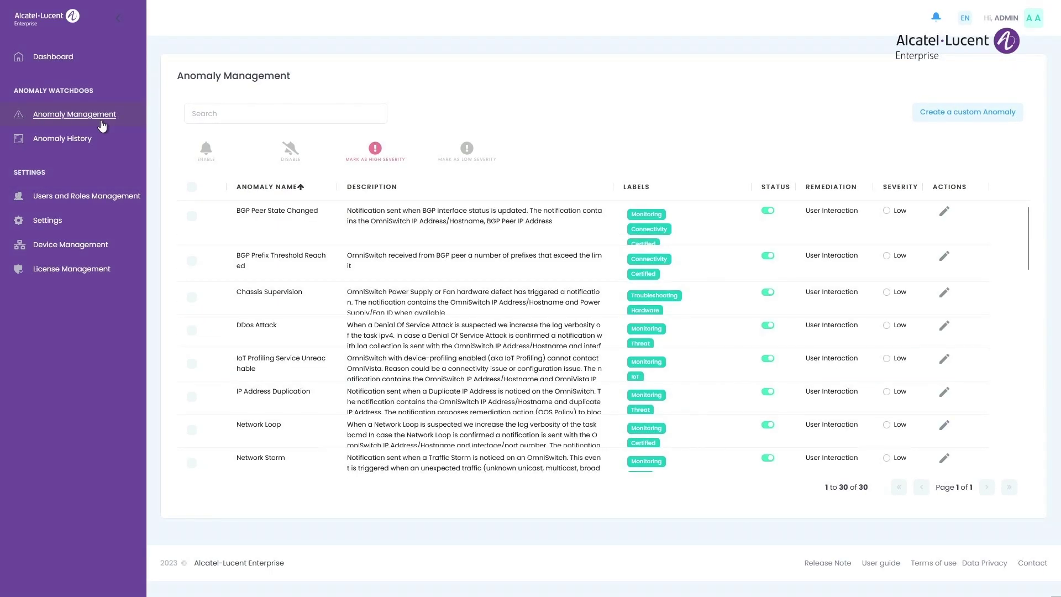
scroll(1027, 282, down, 5)
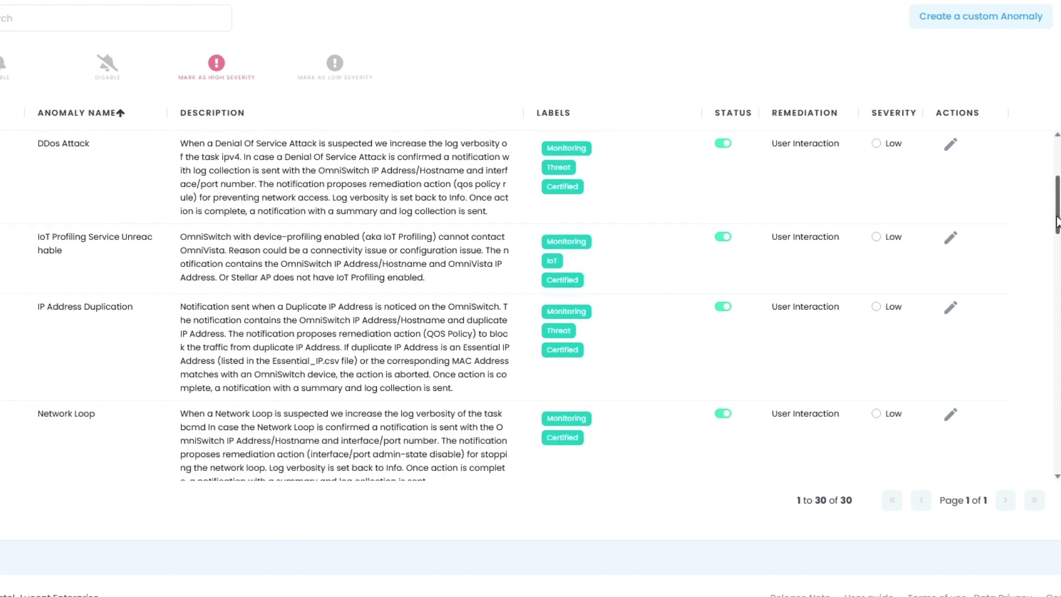
scroll(1058, 238, down, 5)
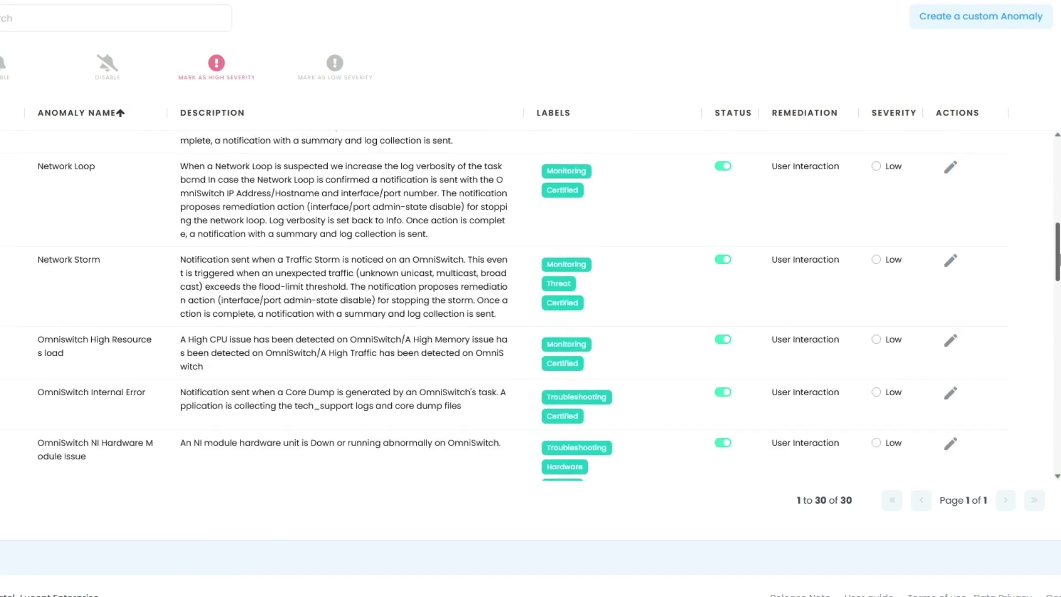
scroll(1058, 266, down, 2)
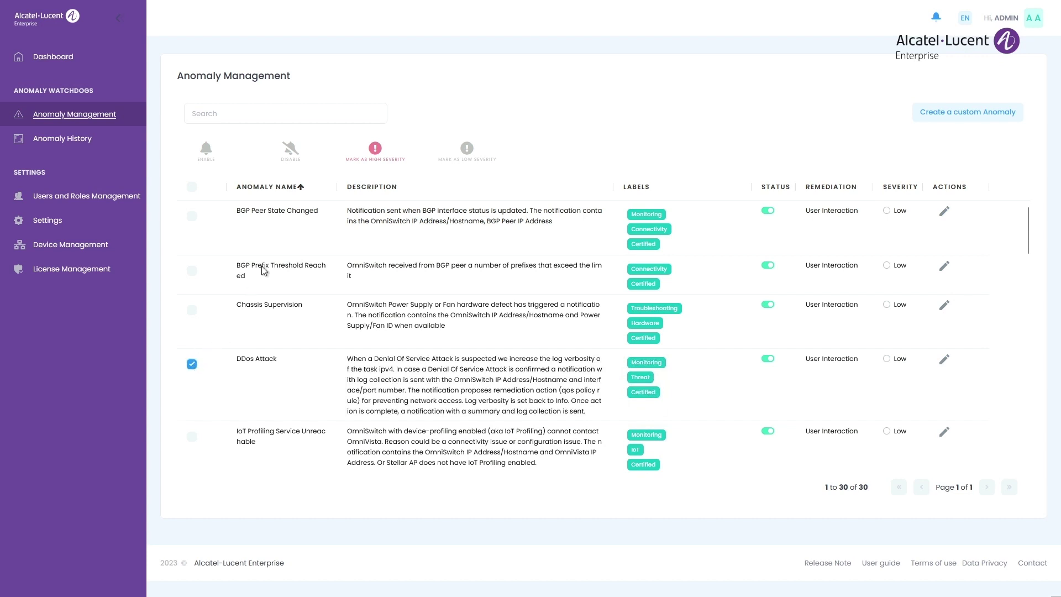
click(379, 155)
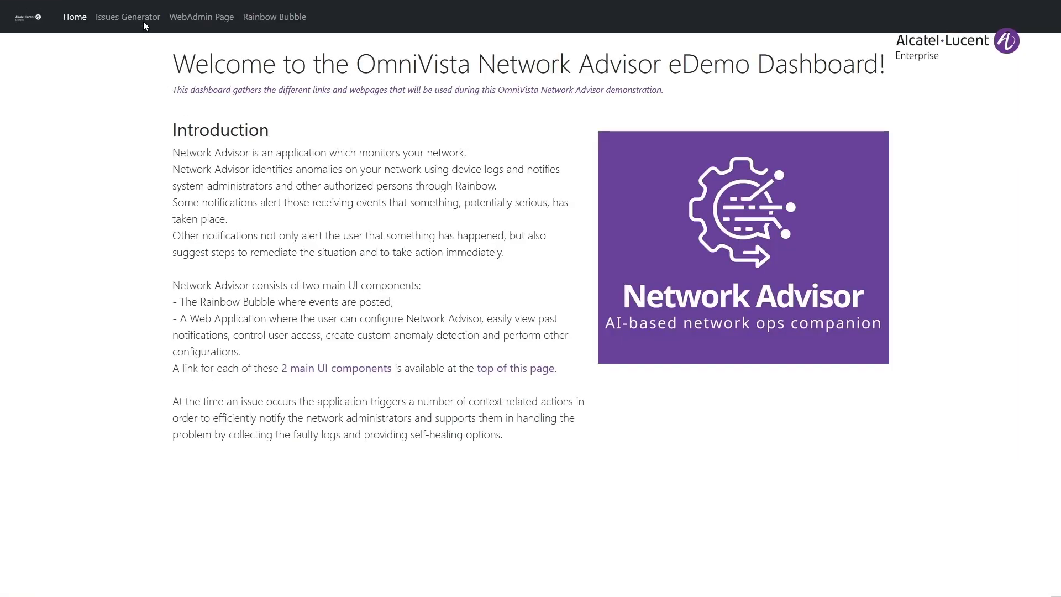
Run Simulate a DoS Attack in the Issues Generator and view the OS6860E port 1/1/2 DDOS alert in Rainbow.
click(141, 18)
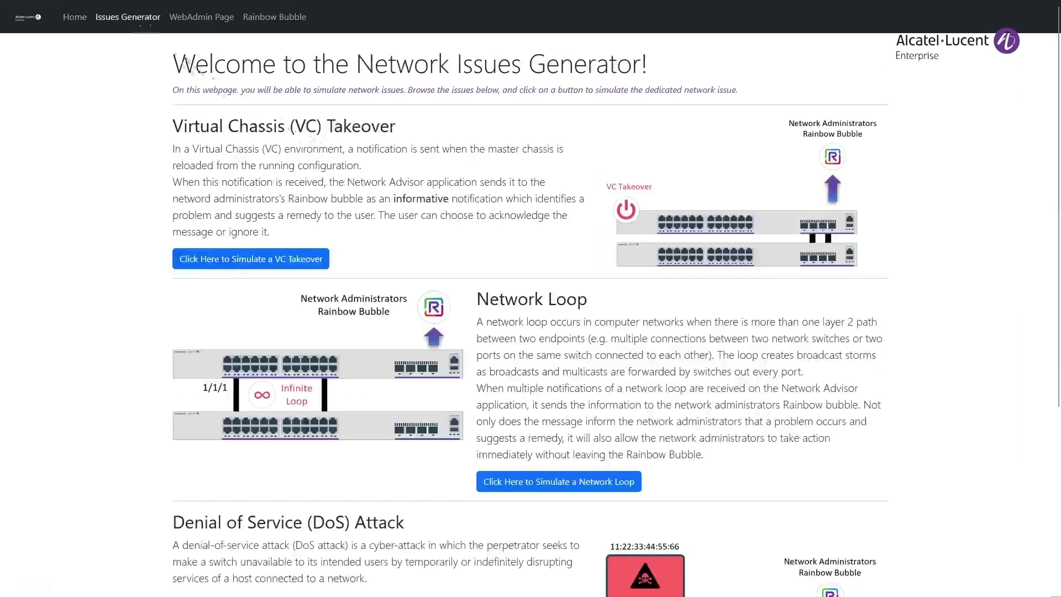
scroll(504, 227, down, 5)
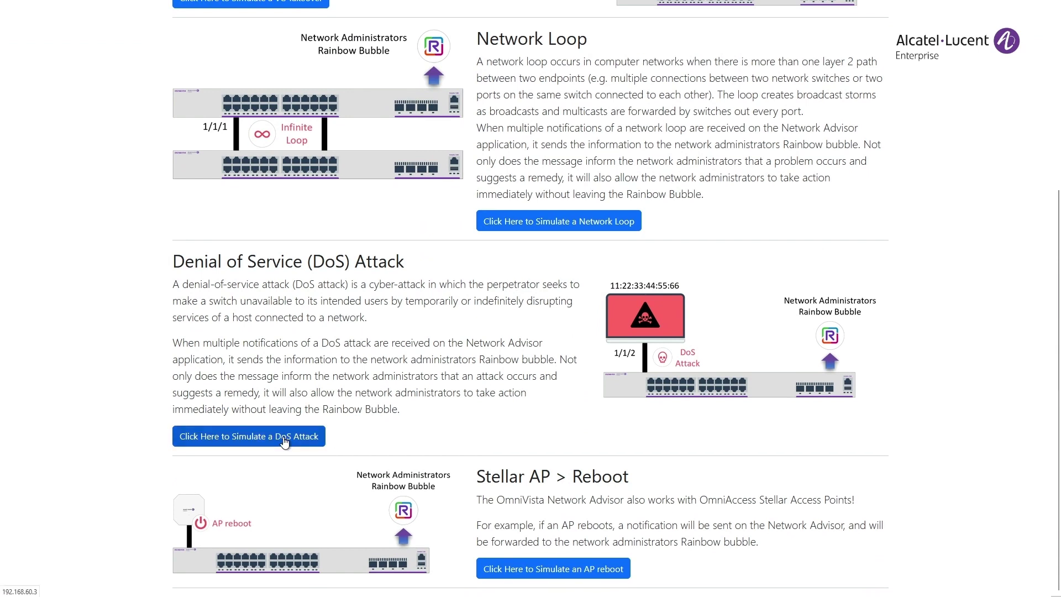
click(264, 416)
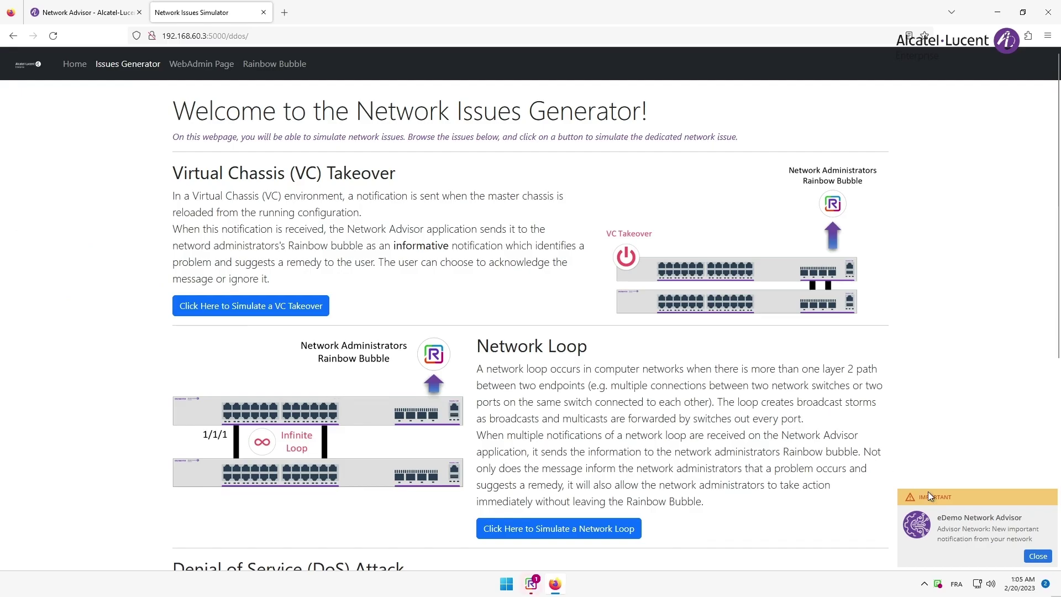
click(1027, 555)
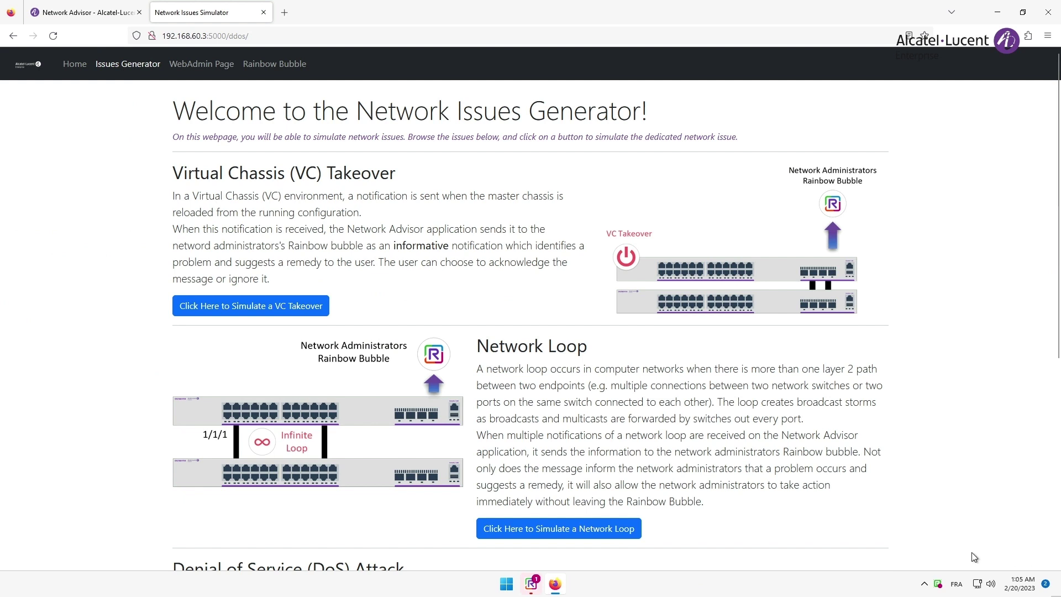
click(532, 582)
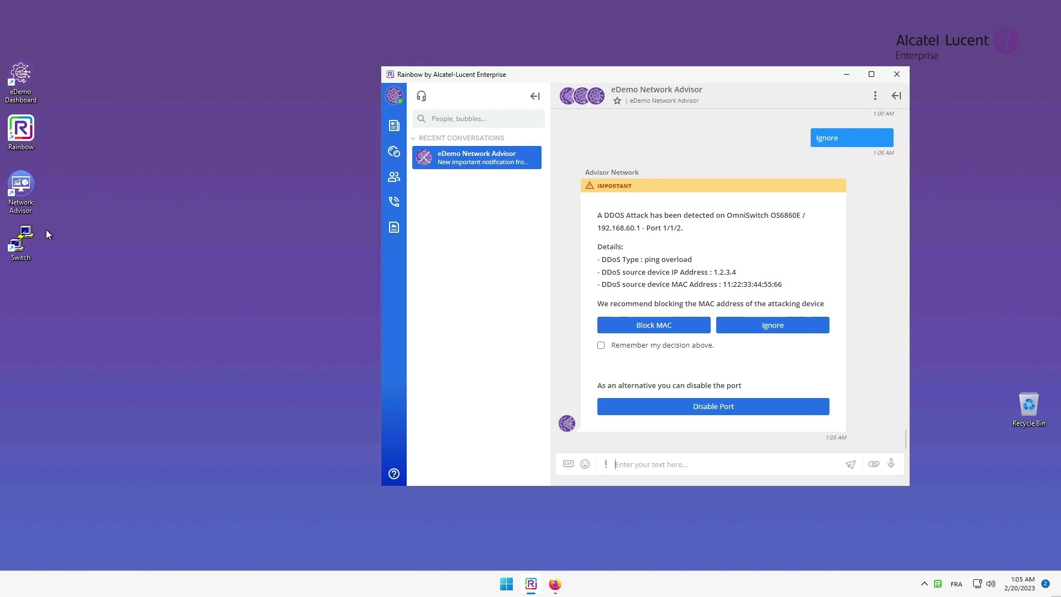
Open a PuTTY session to the switch and run 'show policy rule', which reports no rules yet.
double_click(26, 241)
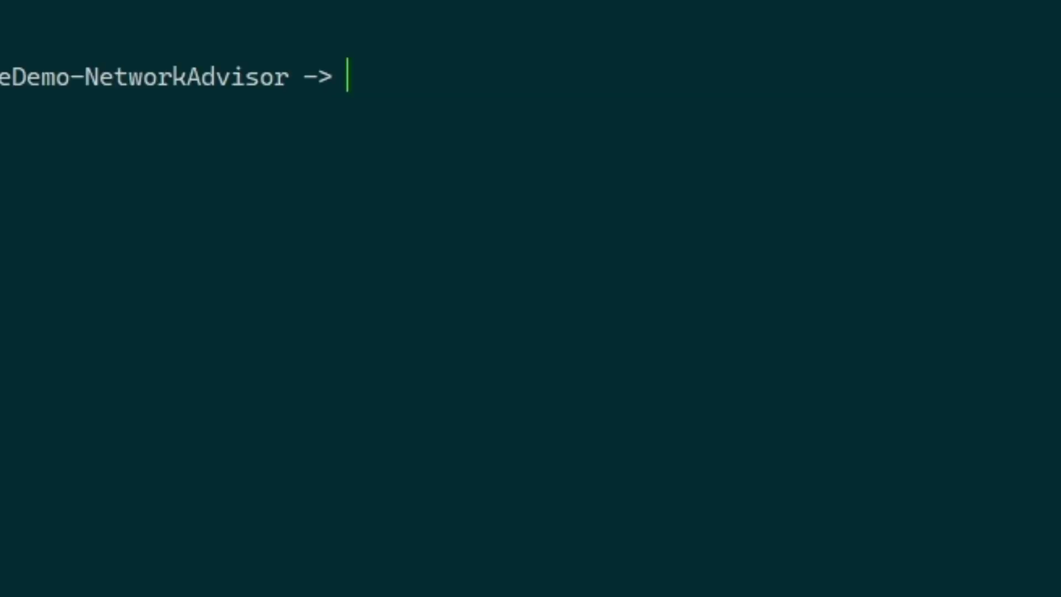
text(show p)
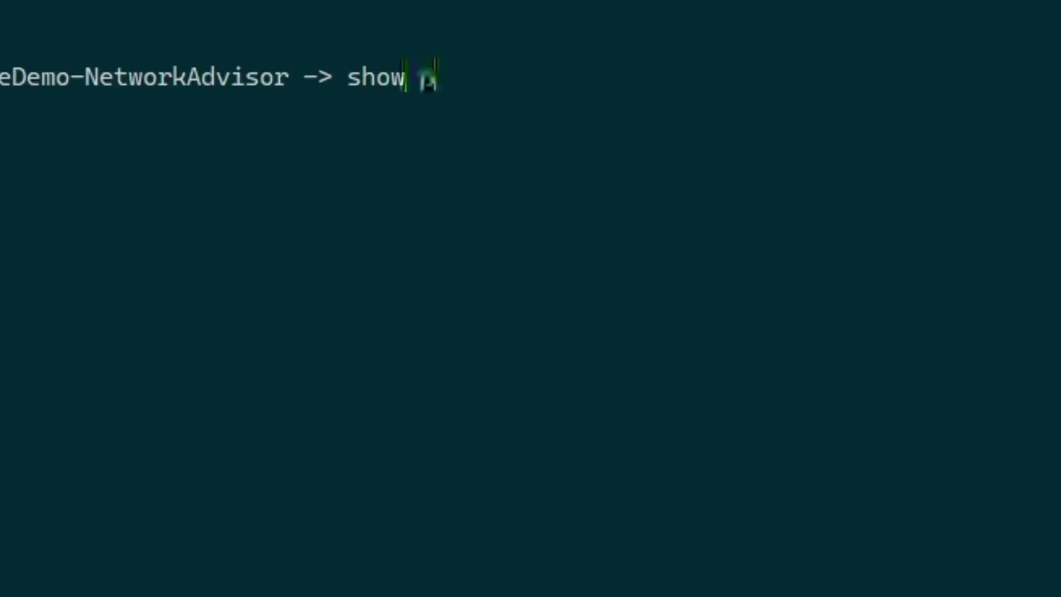
text(olicy rul)
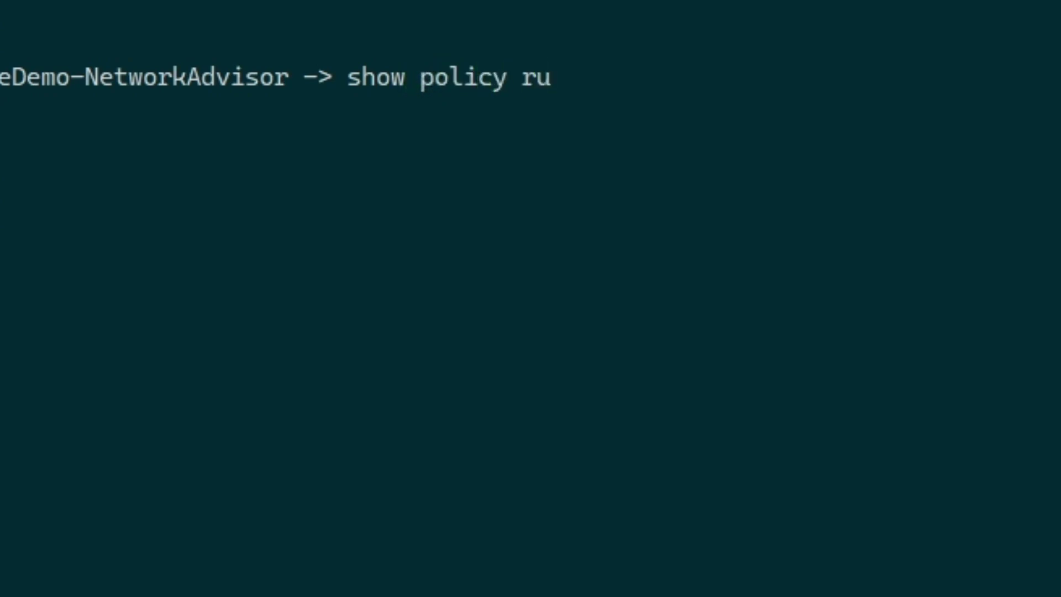
text(e)
key(Return)
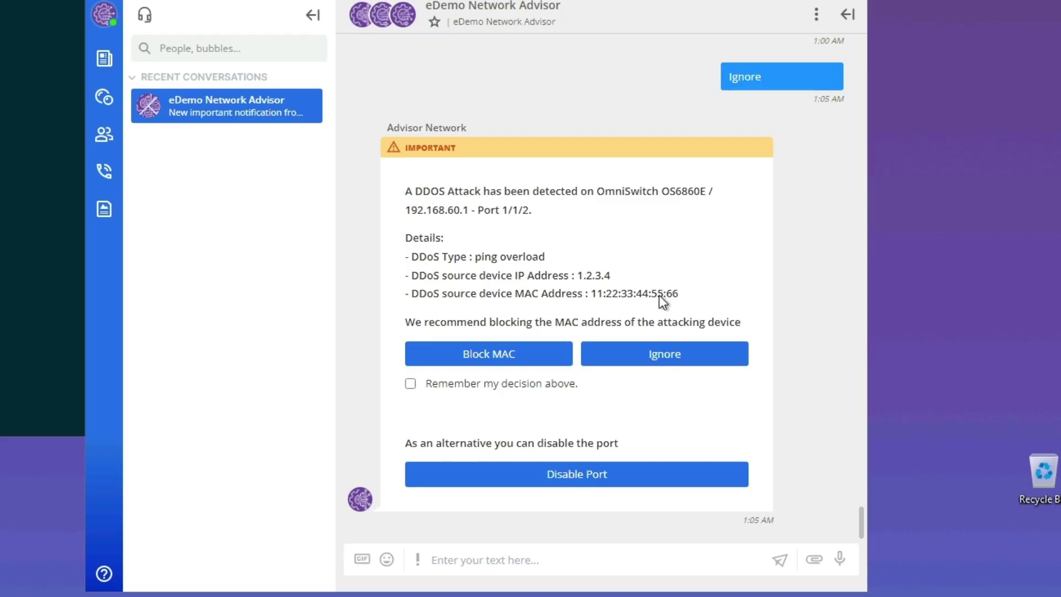
Reply Block MAC to the DDOS attack alert in the eDemo Network Advisor chat.
click(501, 356)
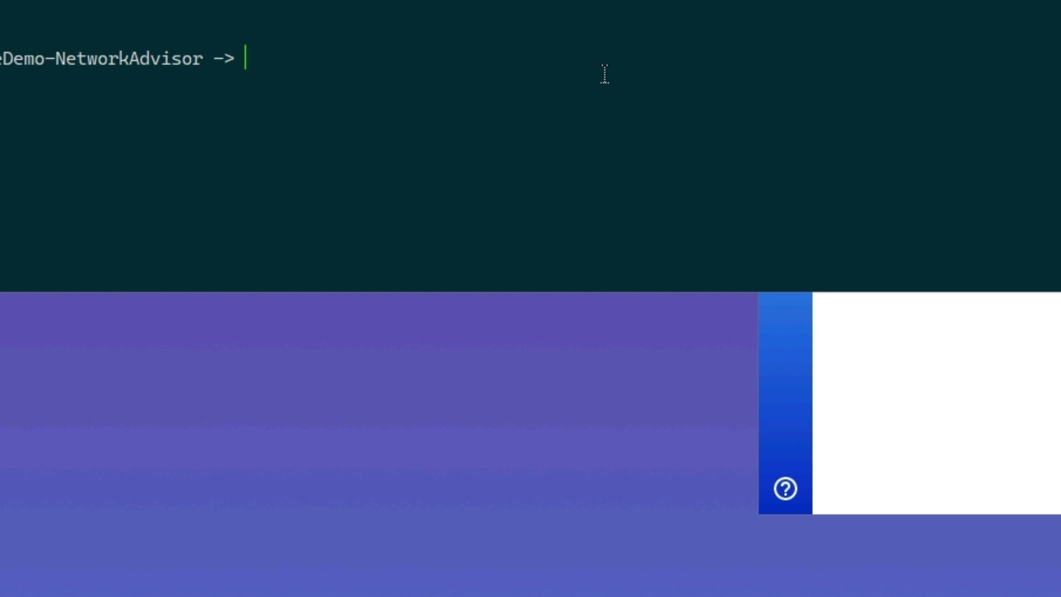
Rerun show policy condition, rule and action to confirm the block_mac deny for MAC 11:22:33:44:55:66.
key(Up)
key(Up)
key(Return)
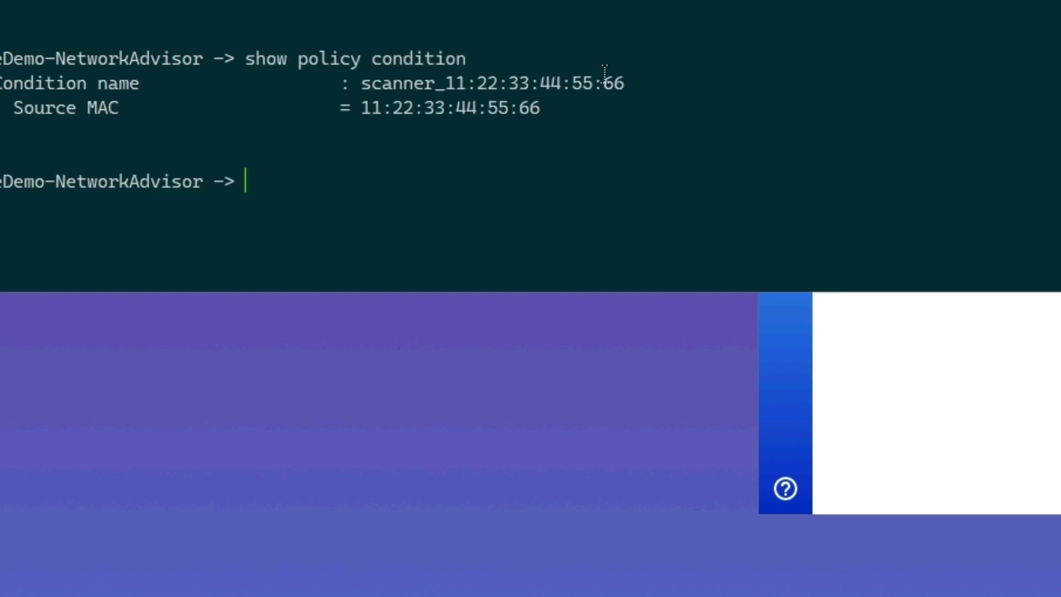
key(Up)
key(Up)
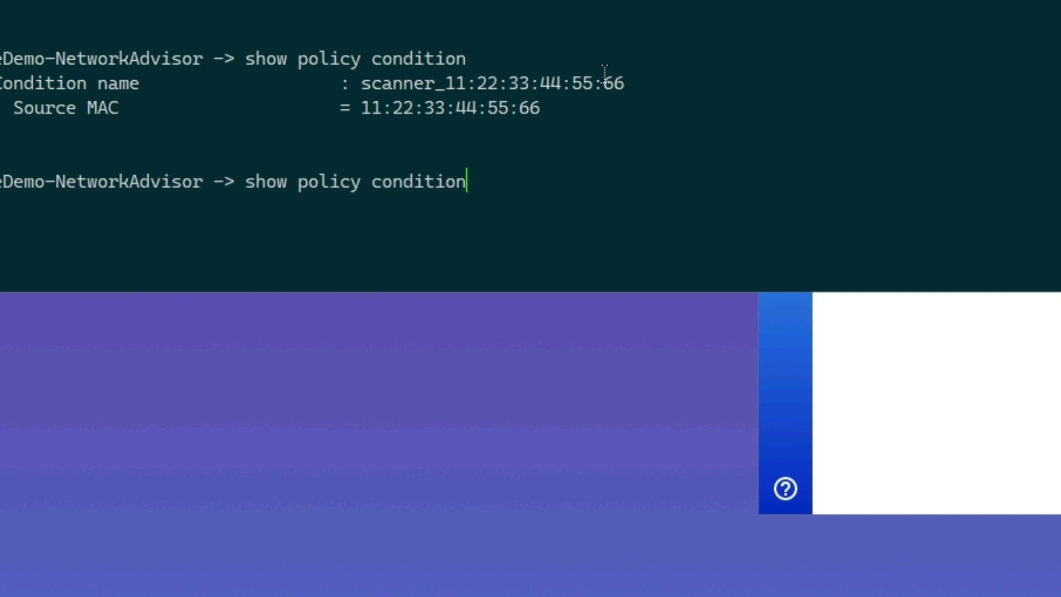
key(Return)
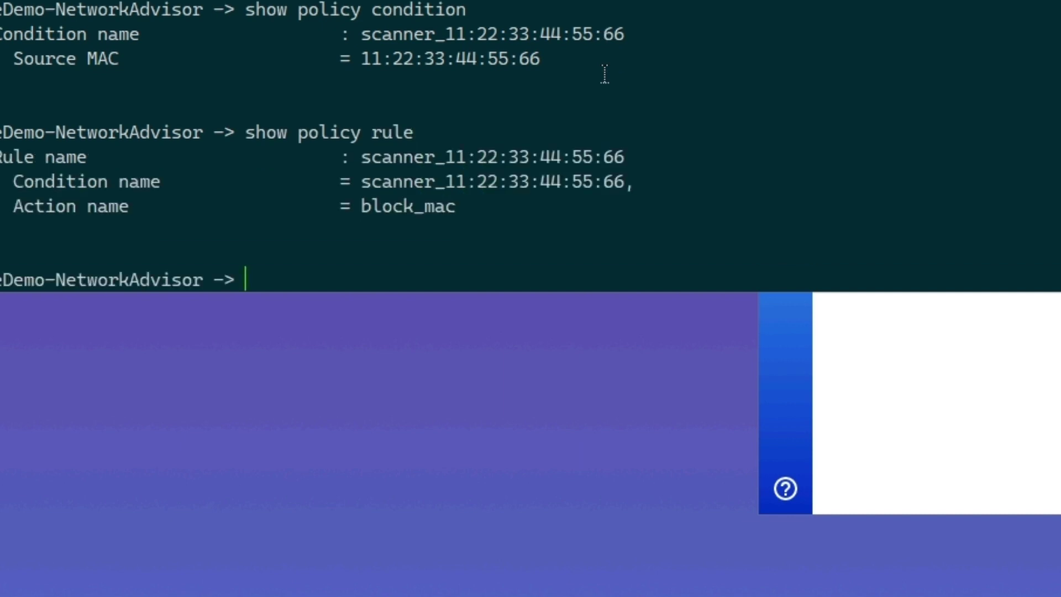
key(Up)
key(Up)
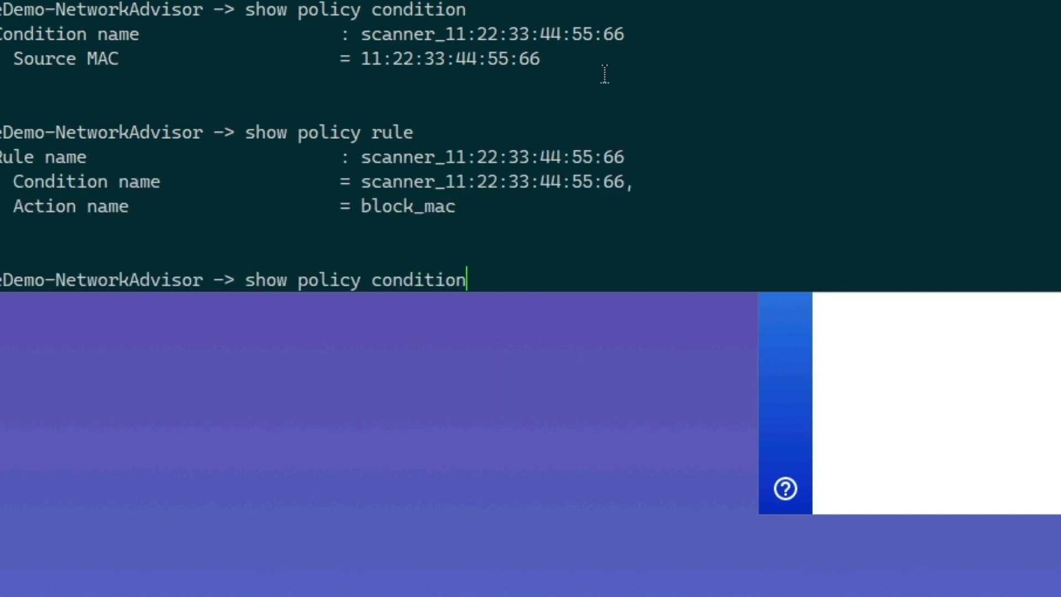
key(Down)
key(Up)
key(Return)
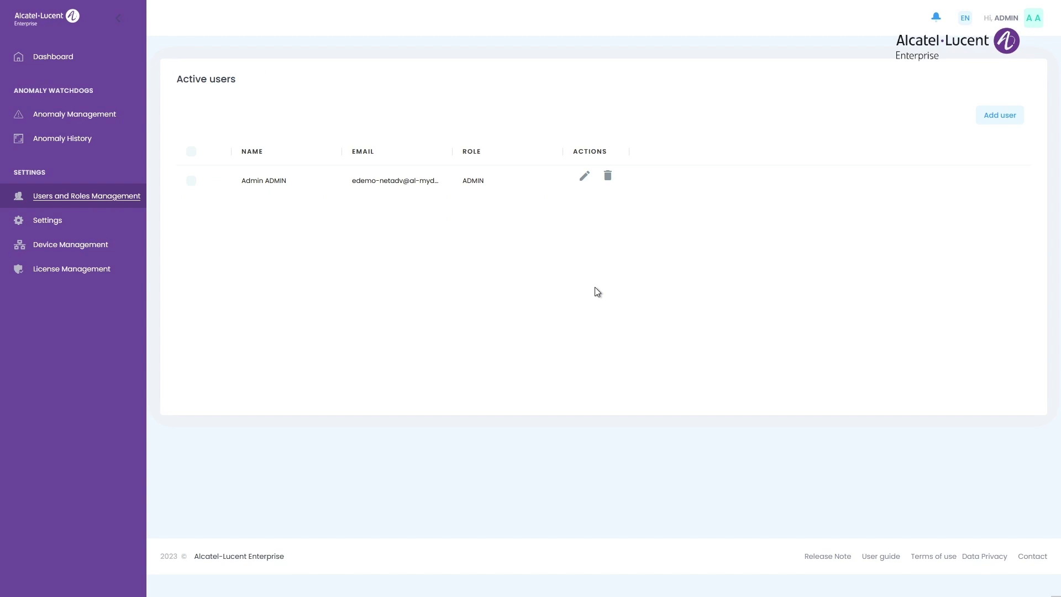
Look at the Add user form, then open the Create a custom Anomaly form.
click(990, 120)
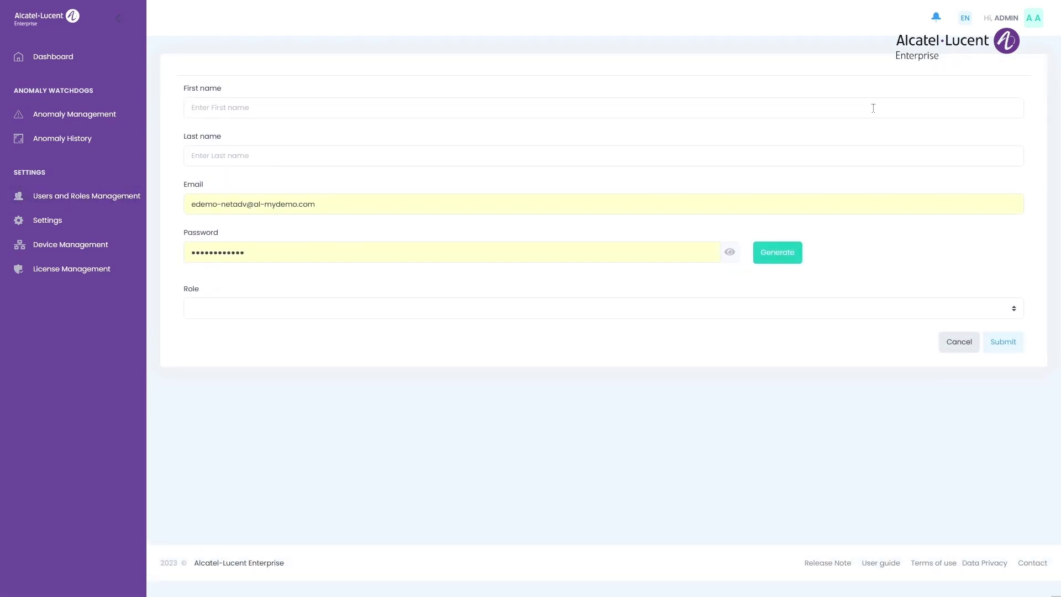
click(872, 107)
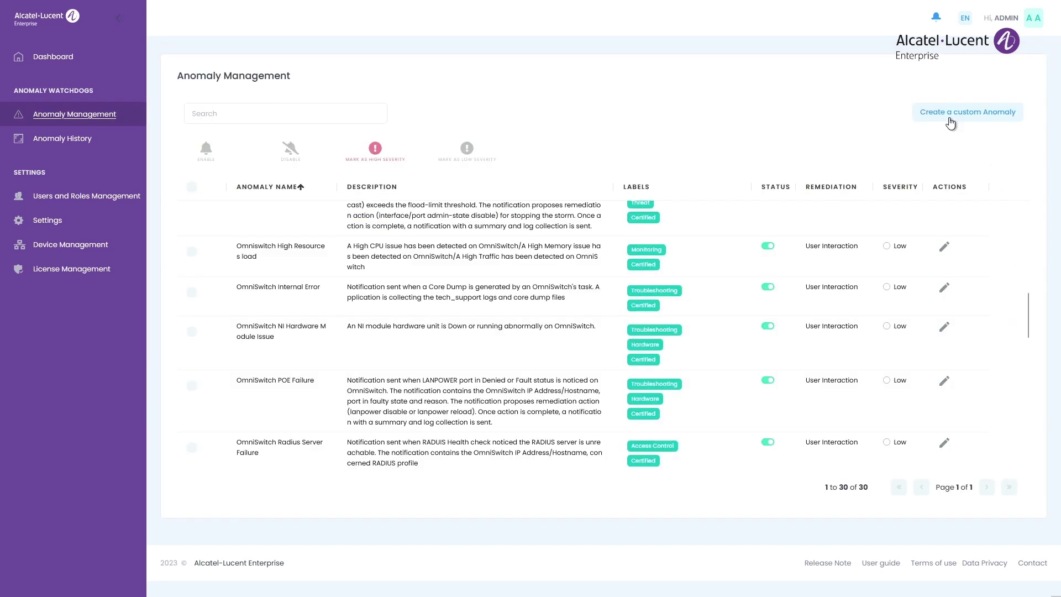
click(949, 116)
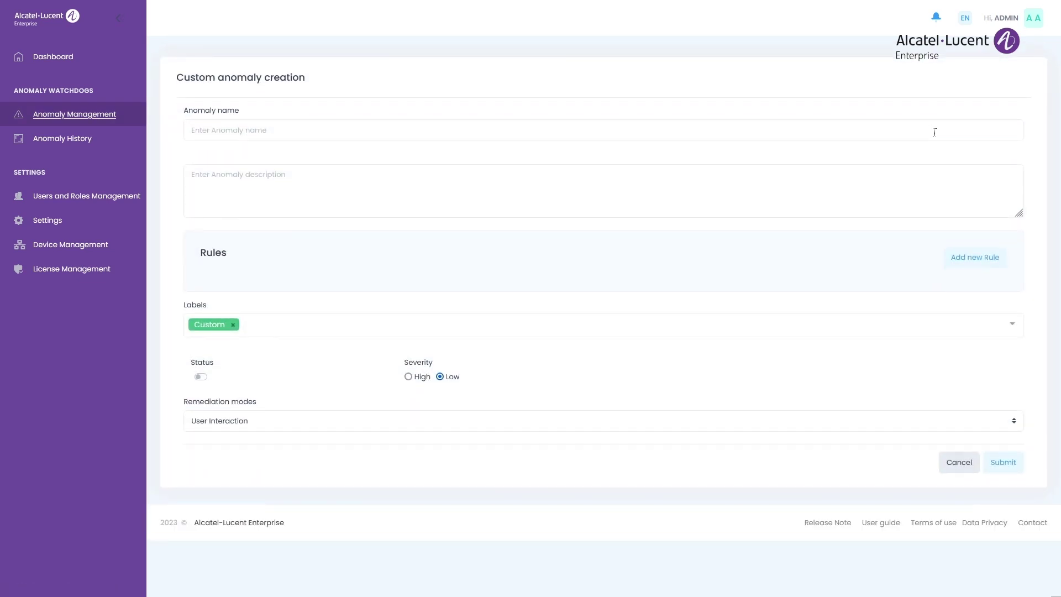